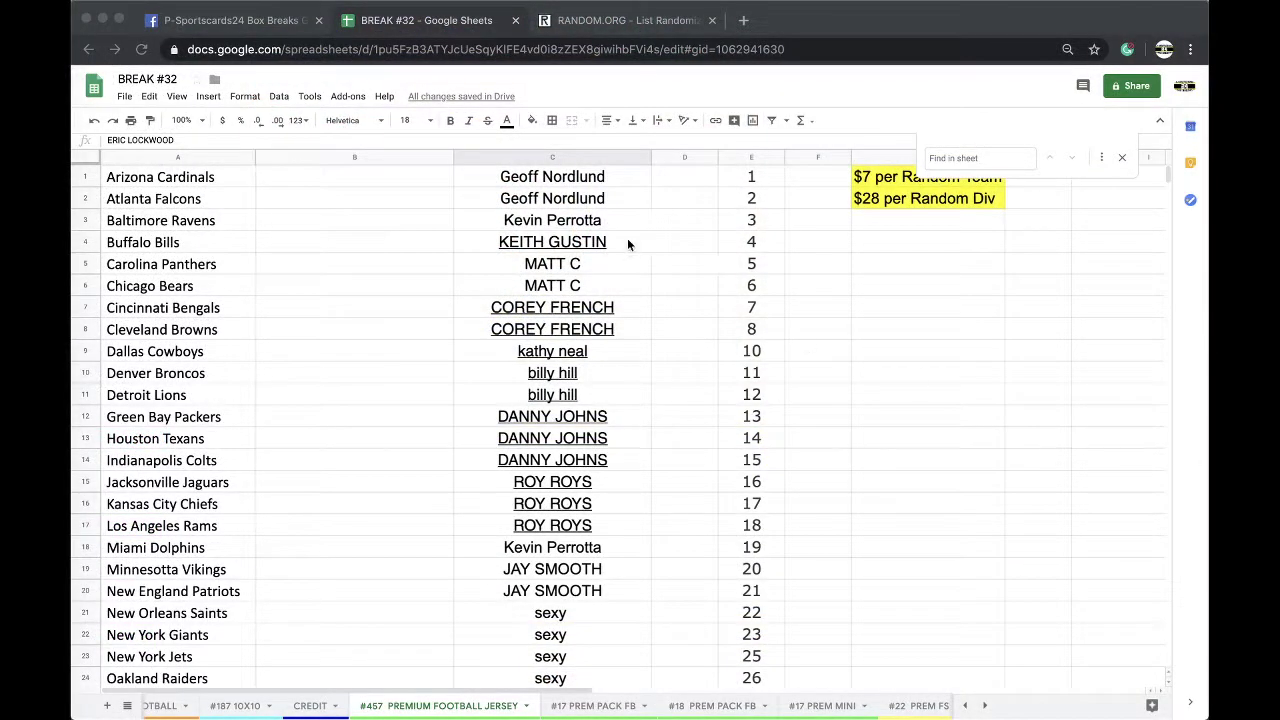
- Copy the full list of numbers in column E of the #457 PREMIUM FOOTBALL JERSEY sheet
click(751, 157)
scroll(743, 205, down, 3)
scroll(743, 205, down, 7)
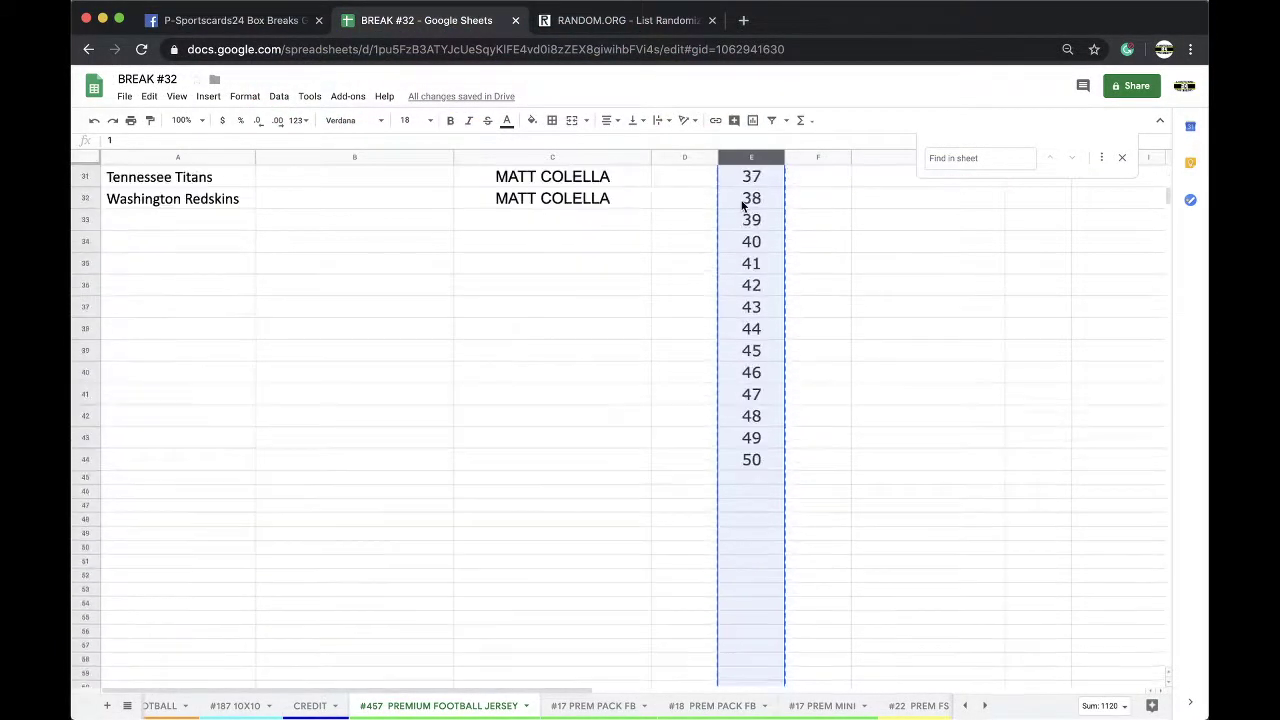
scroll(743, 205, up, 10)
- Switch to RANDOM.ORG's List Randomizer, load a fresh form and randomize the copied numbers five times
click(566, 28)
click(566, 49)
key(Return)
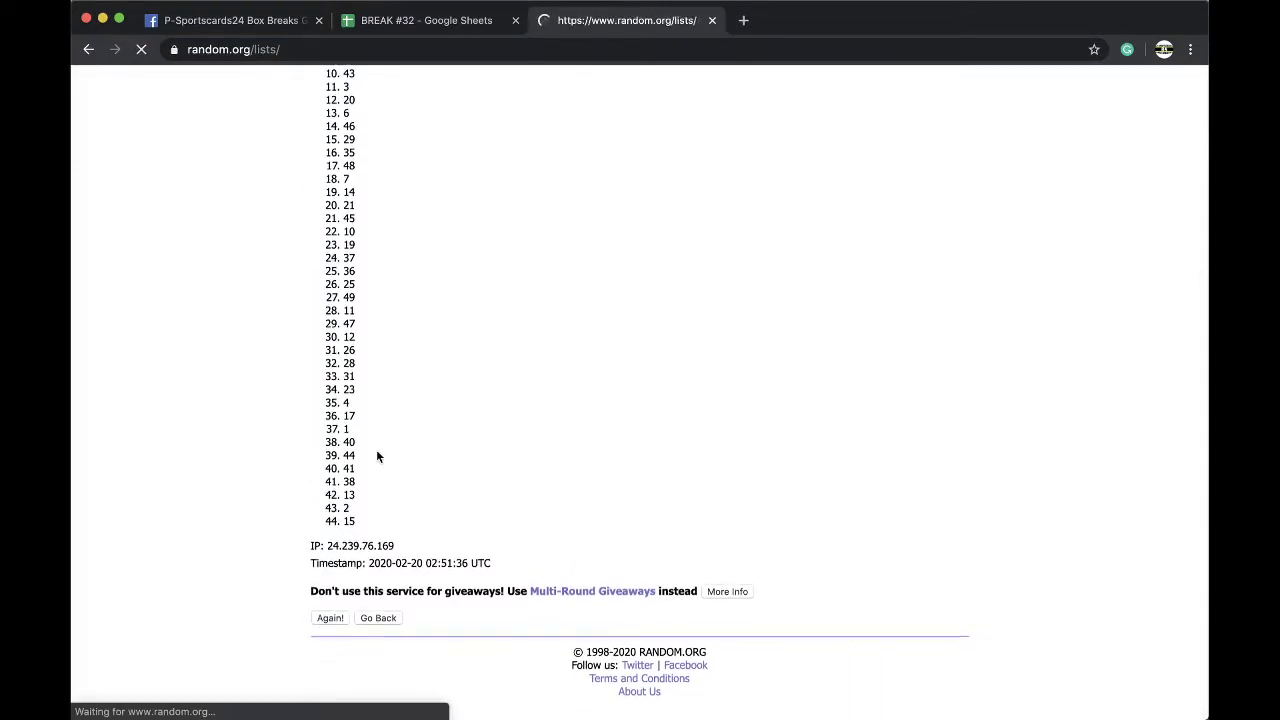
click(329, 620)
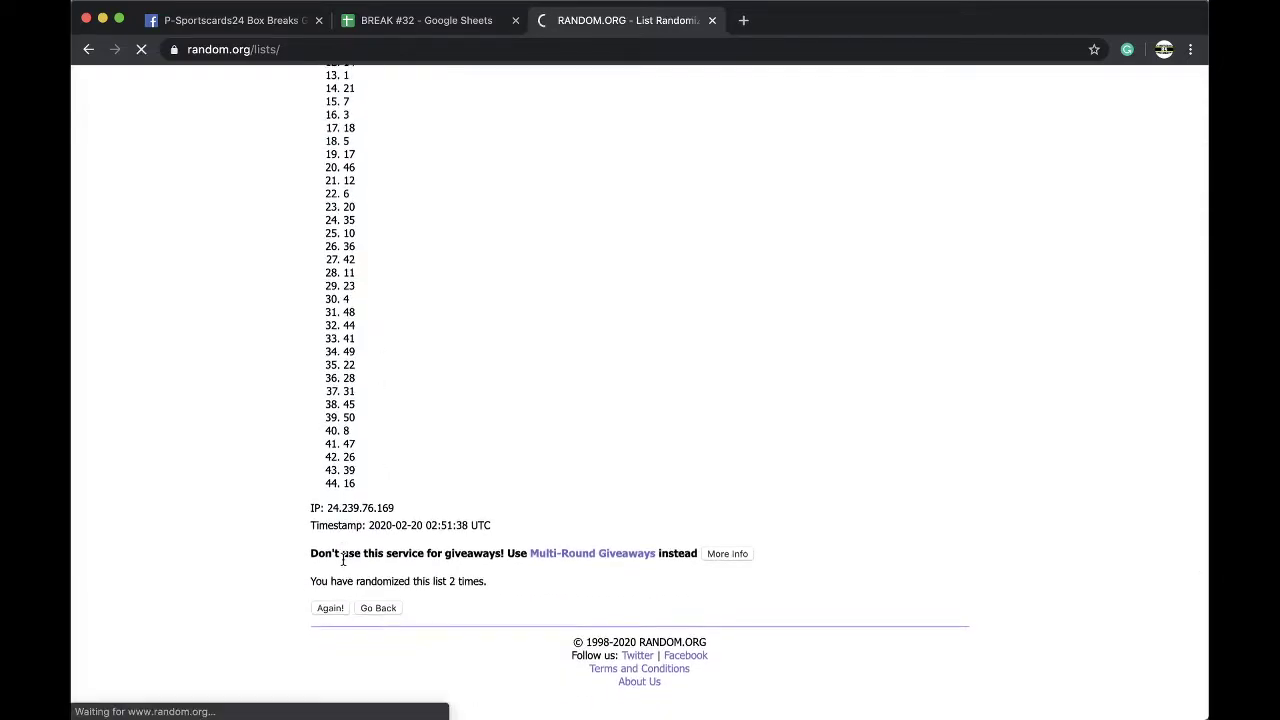
click(330, 620)
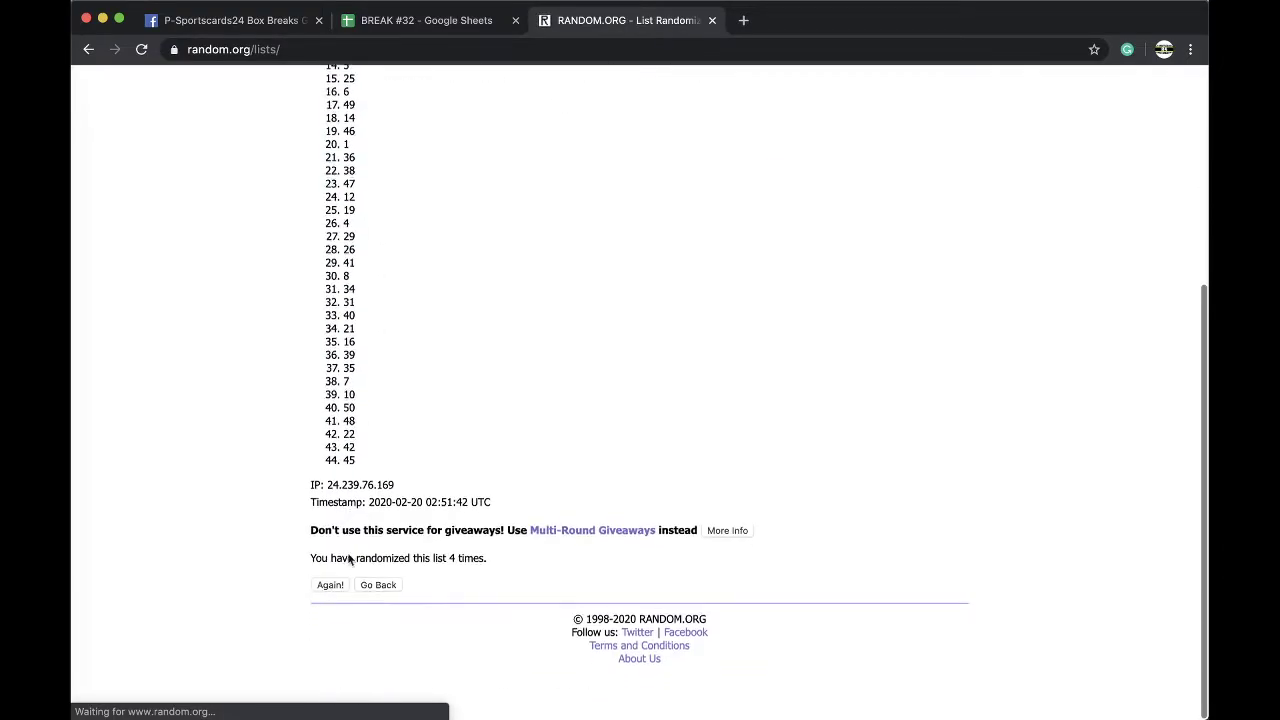
click(329, 537)
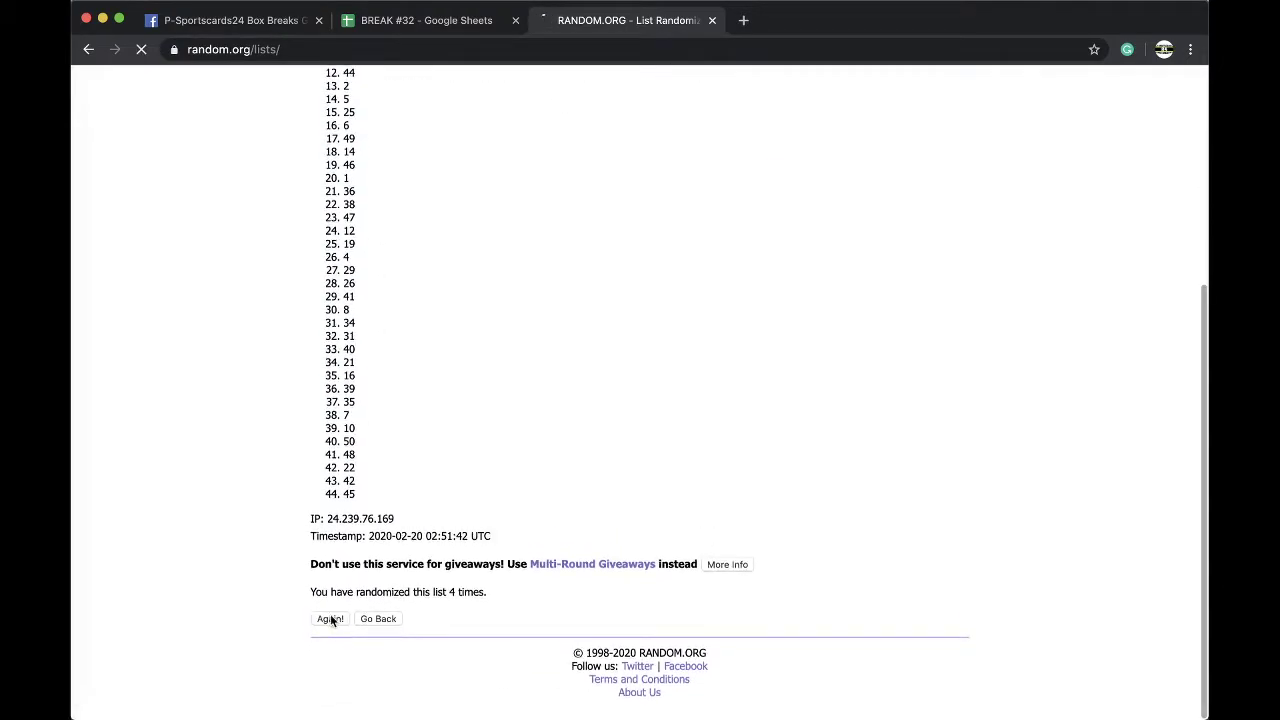
- Return to the BREAK #32 spreadsheet and fill the cell containing 26 in column E with yellow
click(390, 20)
scroll(762, 421, down, 3)
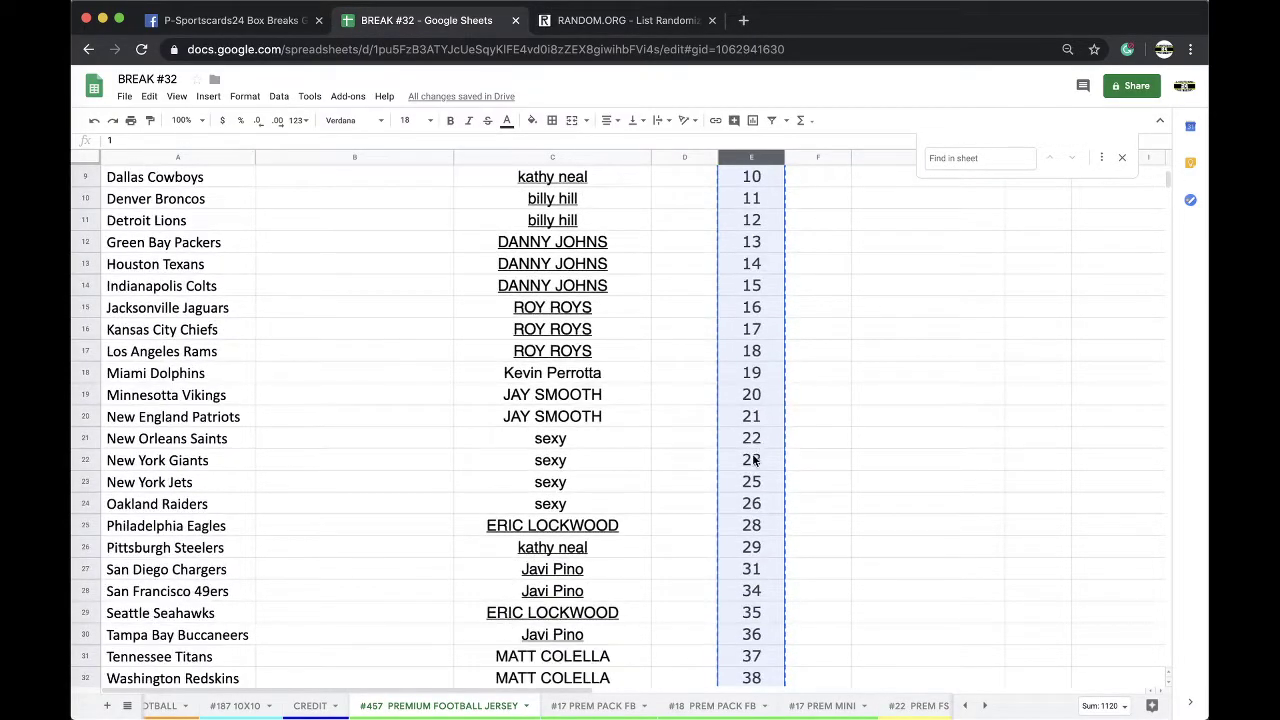
click(745, 505)
click(532, 124)
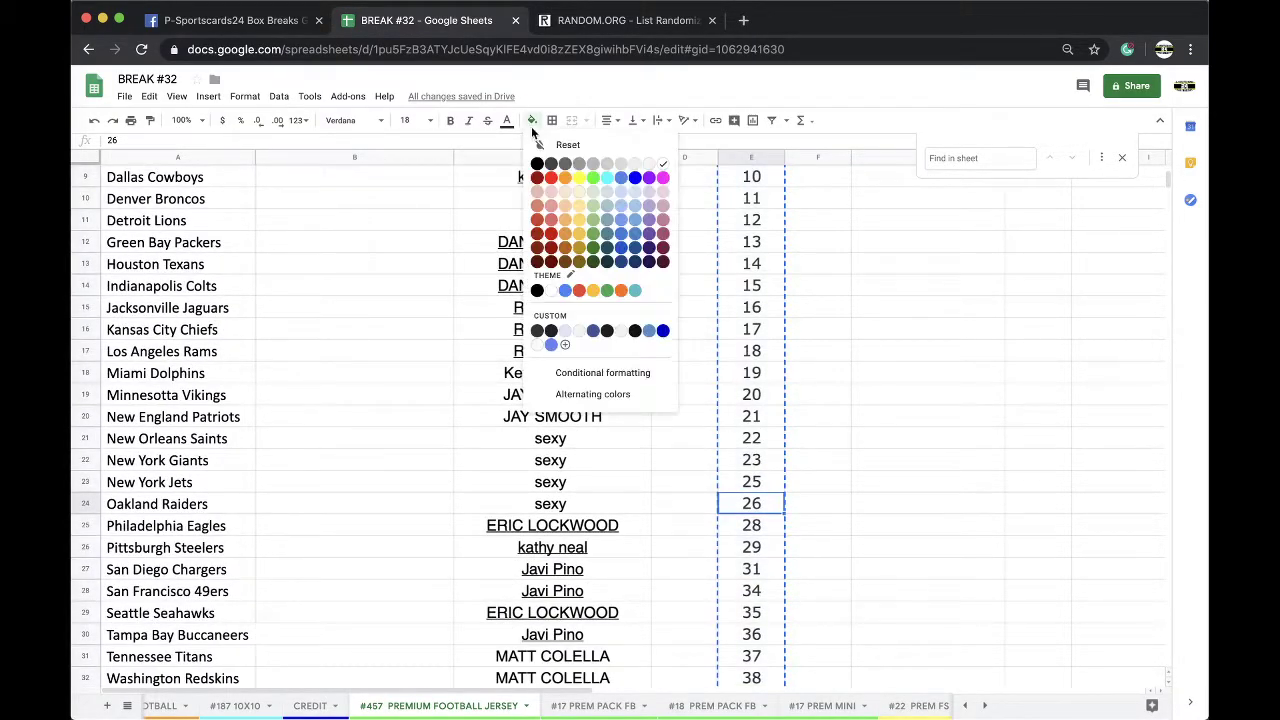
click(579, 178)
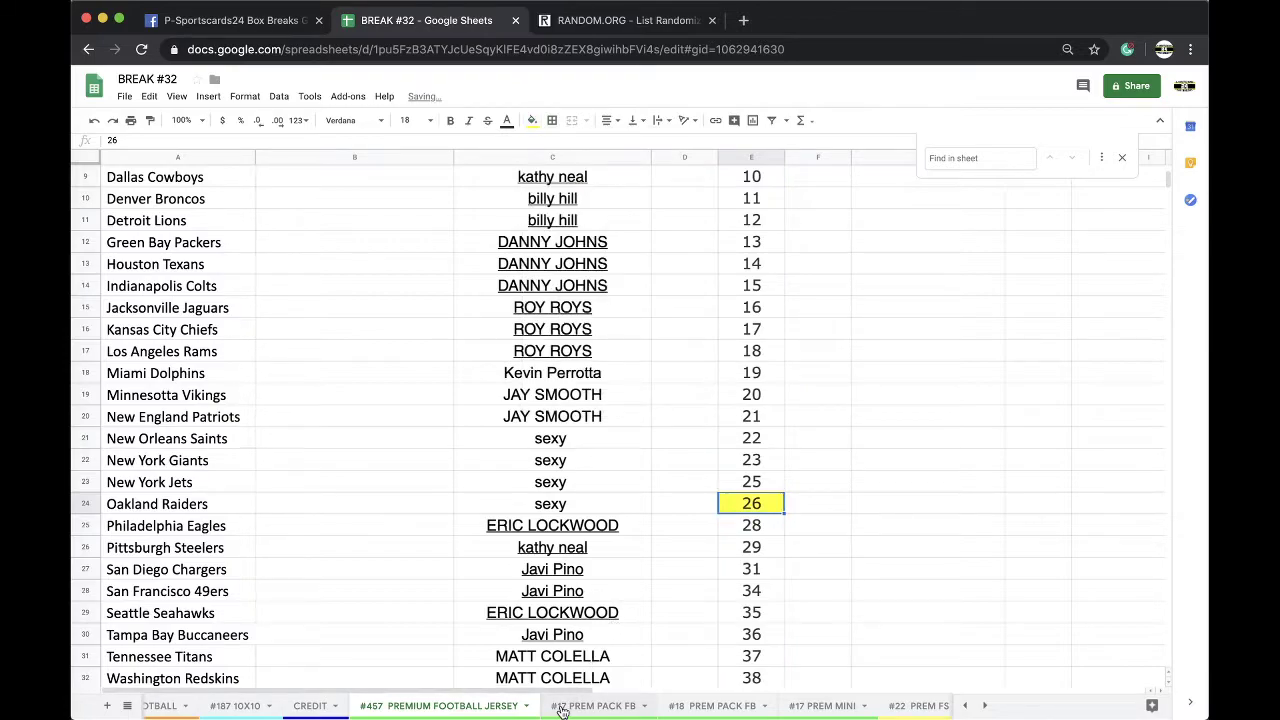
- On the #458 PREMIUM FOOTBALL JERSEY sheet, remove 26 from column E by moving the numbers from 28 onward up to start at E24
scroll(570, 700, right, 3)
click(606, 705)
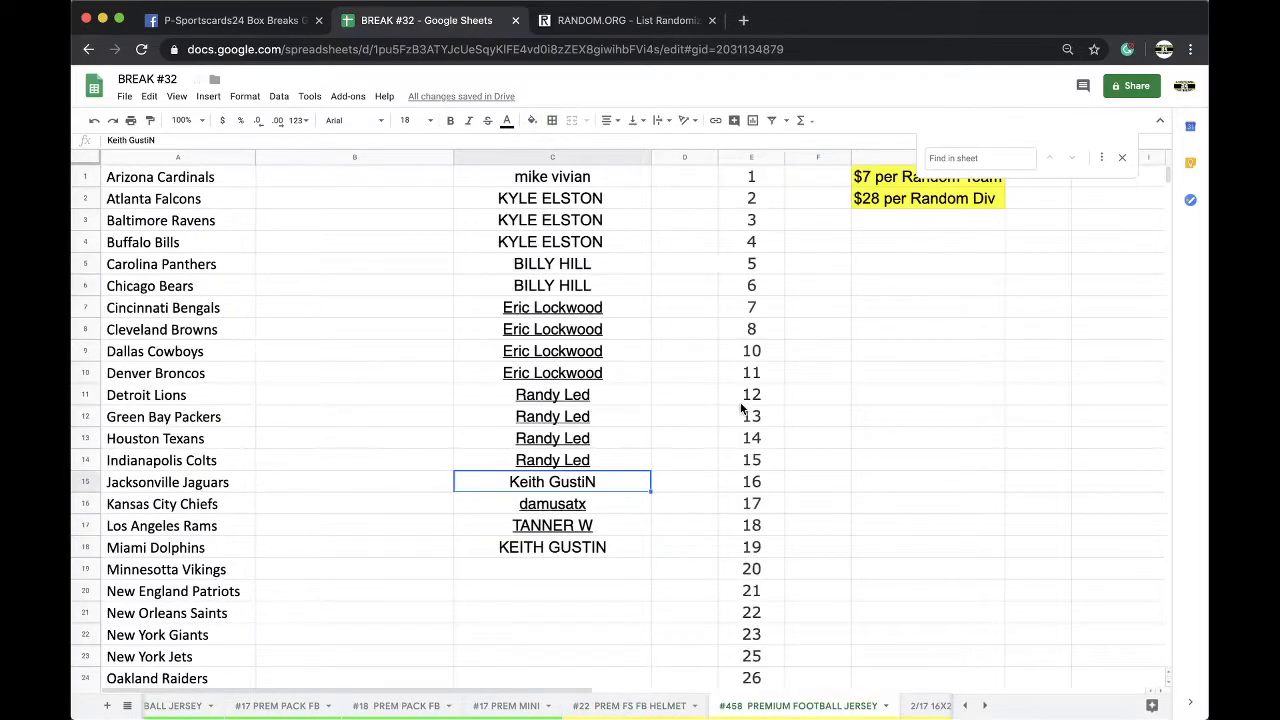
scroll(740, 420, down, 5)
drag(760, 412, 742, 518)
key(super+c)
key(Delete)
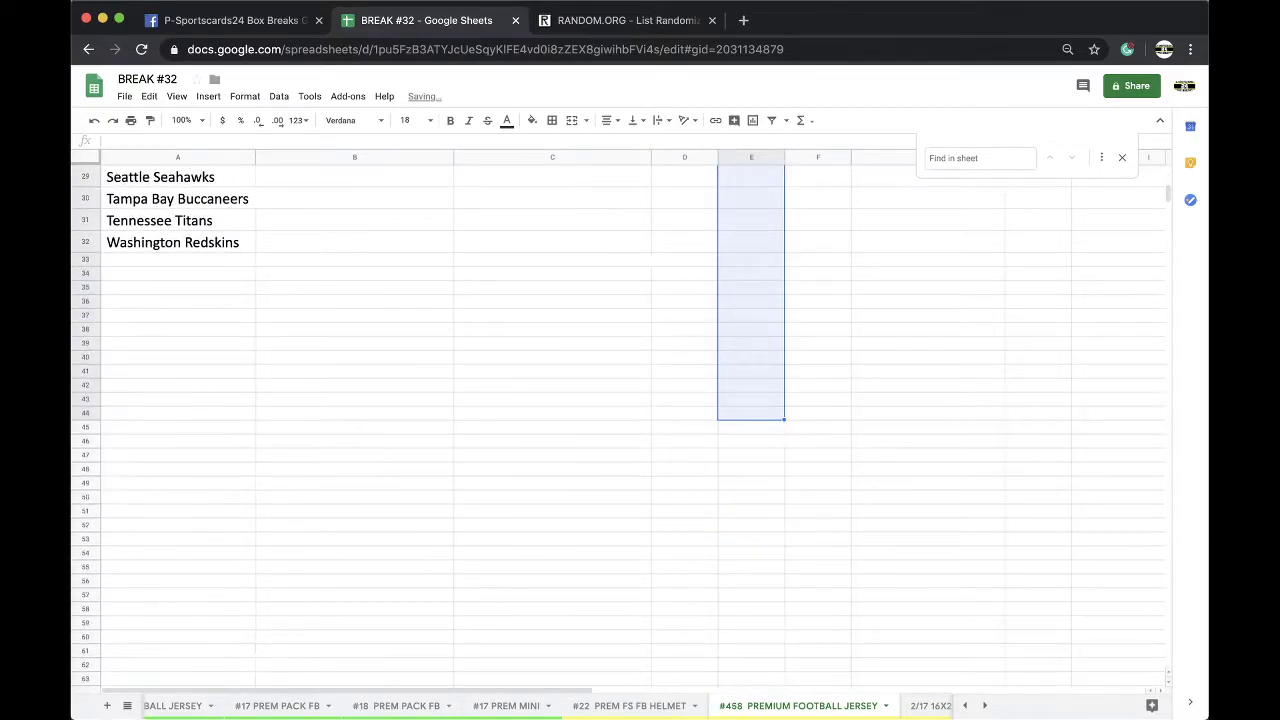
scroll(742, 450, up, 4)
click(736, 310)
key(super+v)
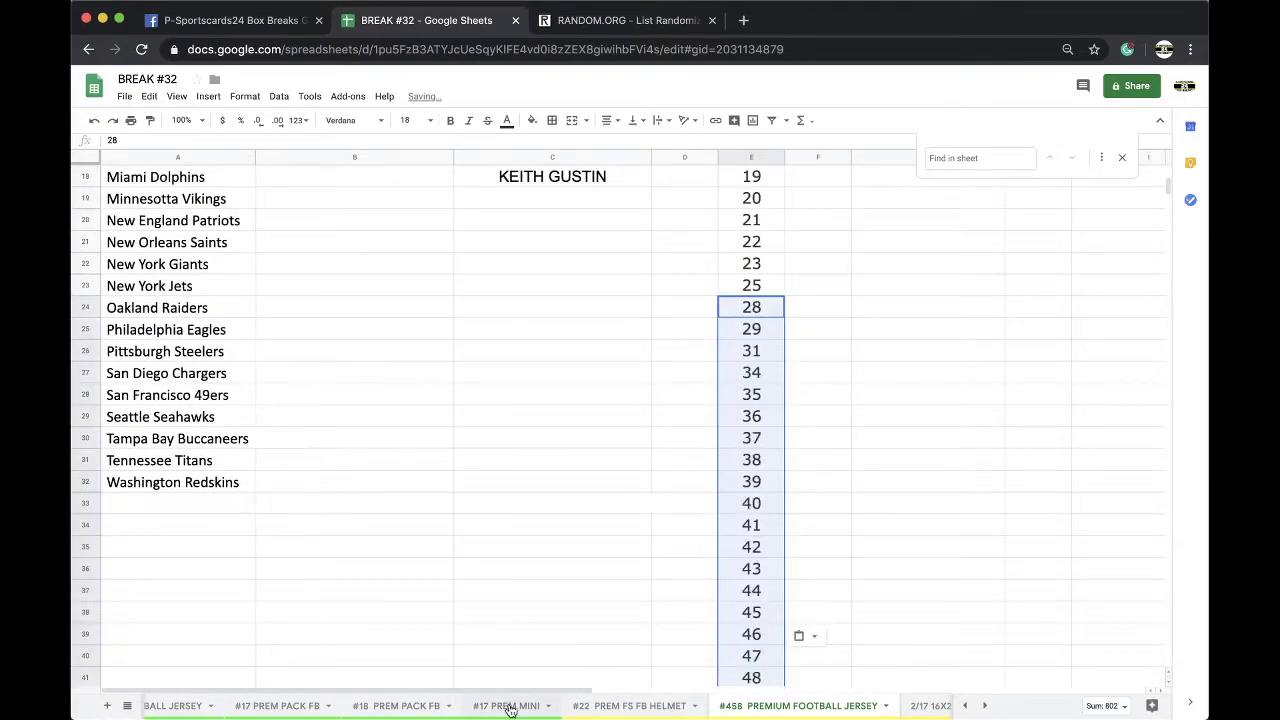
- Return to the #457 PREMIUM FOOTBALL JERSEY sheet and review the participant names in column C from the first row to the last
scroll(358, 700, left, 3)
click(358, 703)
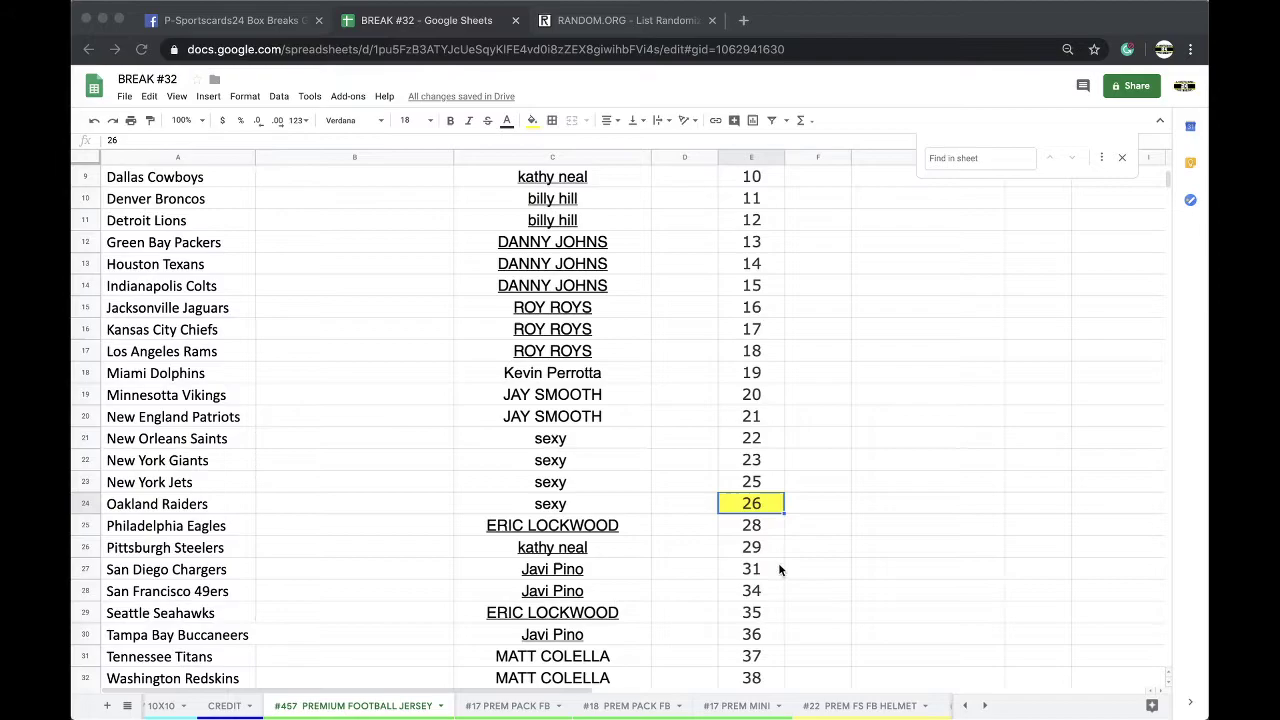
scroll(496, 534, up, 3)
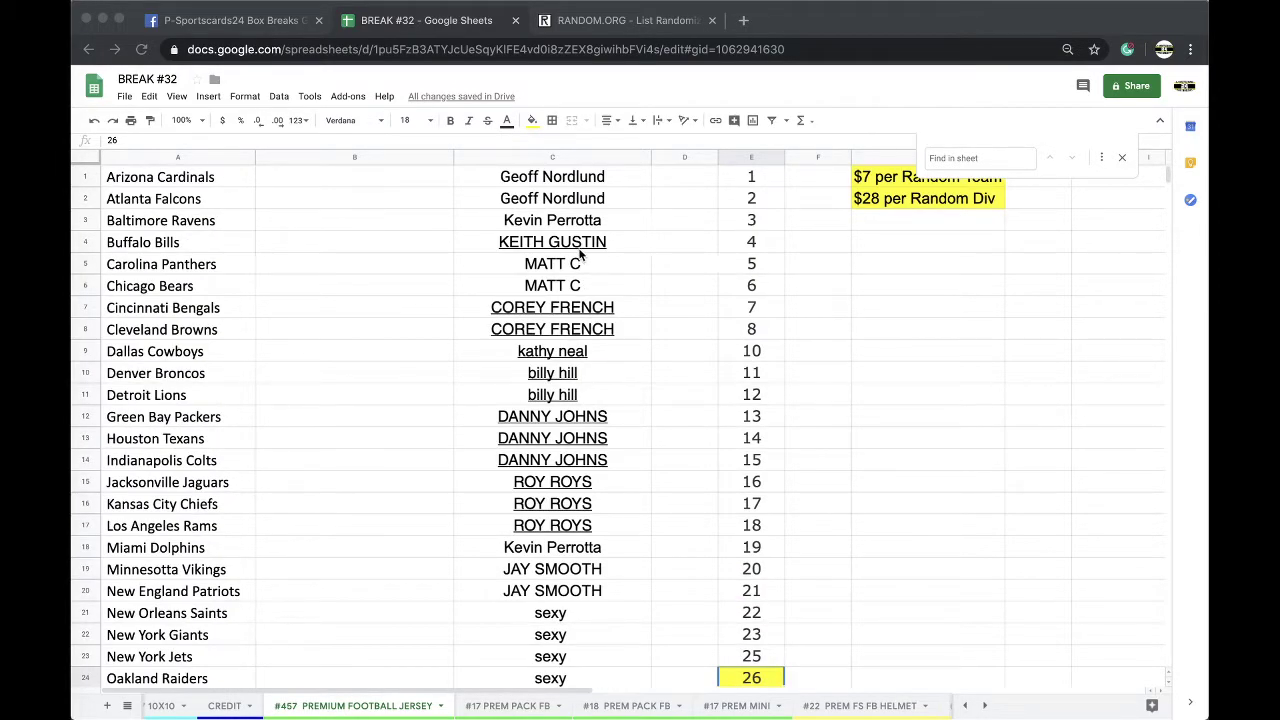
scroll(574, 232, down, 1)
scroll(573, 226, down, 5)
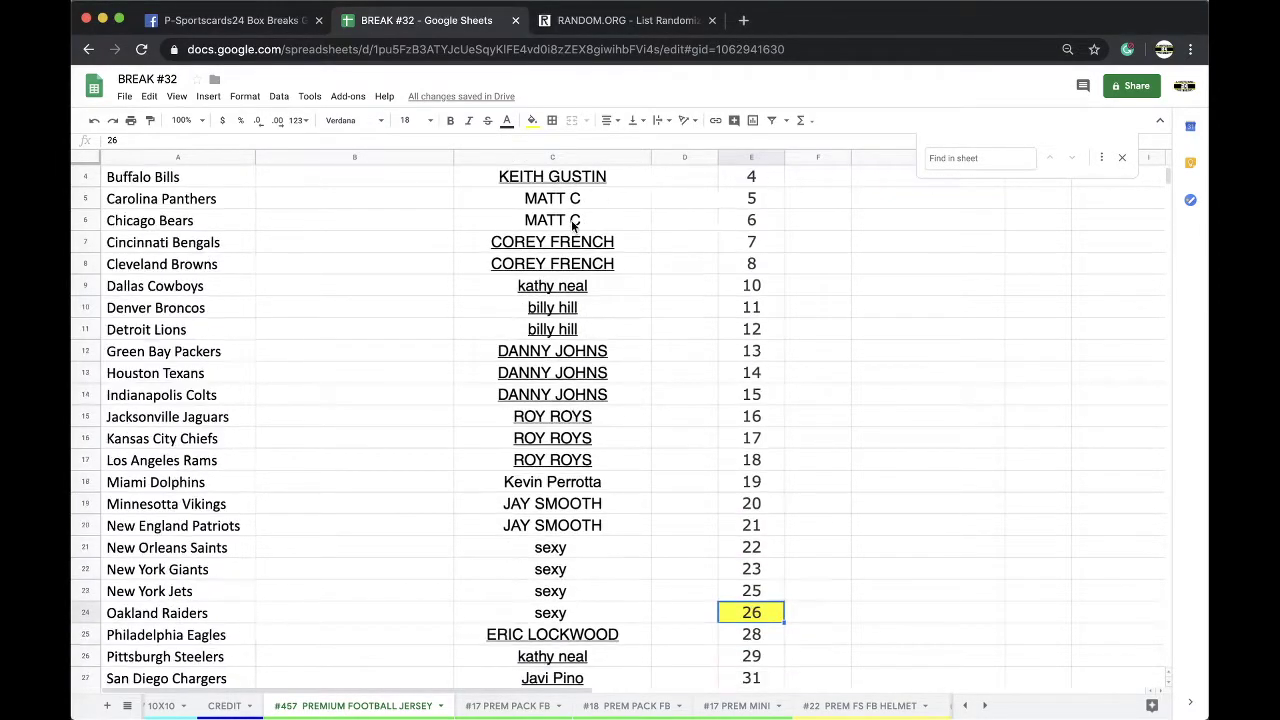
scroll(571, 220, down, 3)
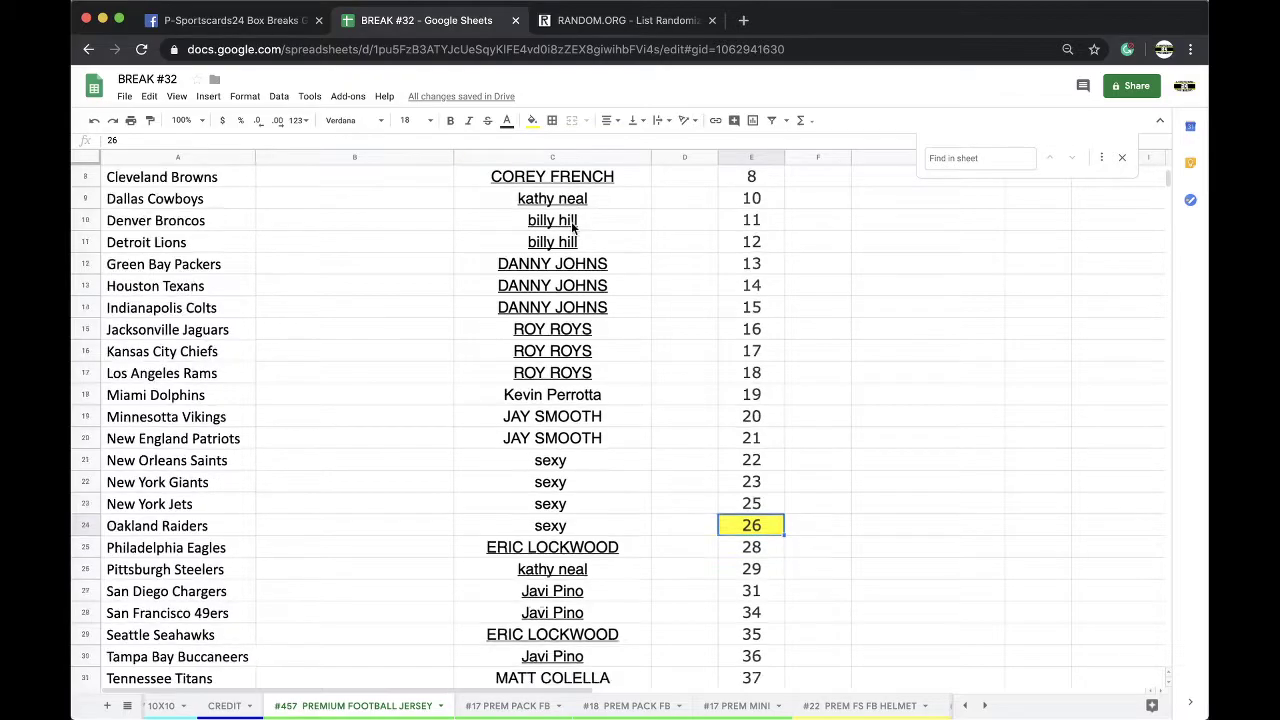
scroll(572, 226, down, 3)
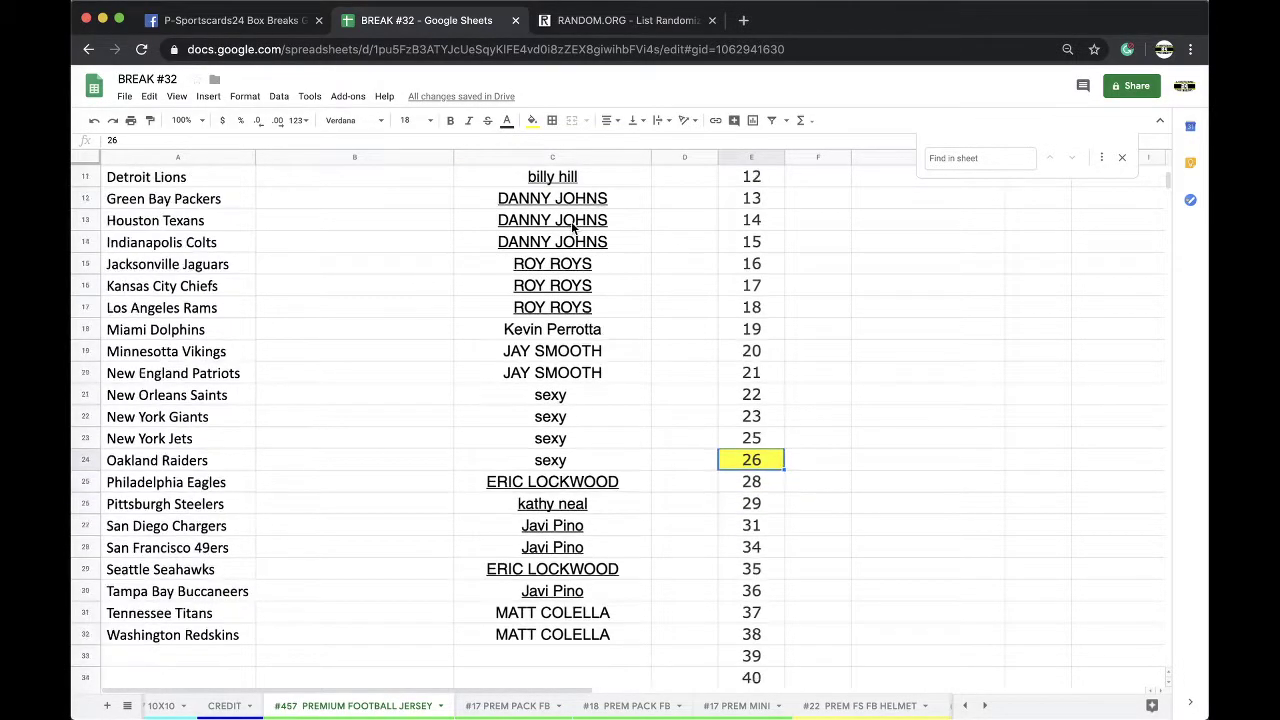
scroll(573, 226, down, 1)
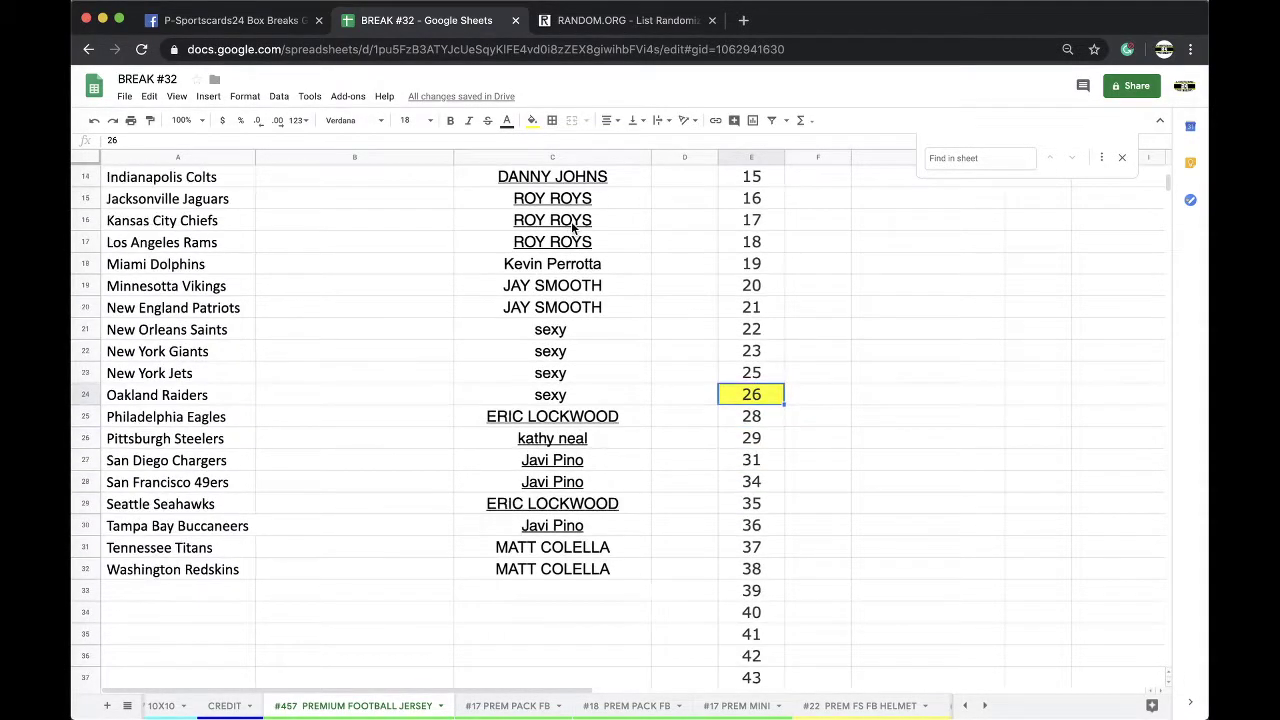
scroll(573, 226, down, 1)
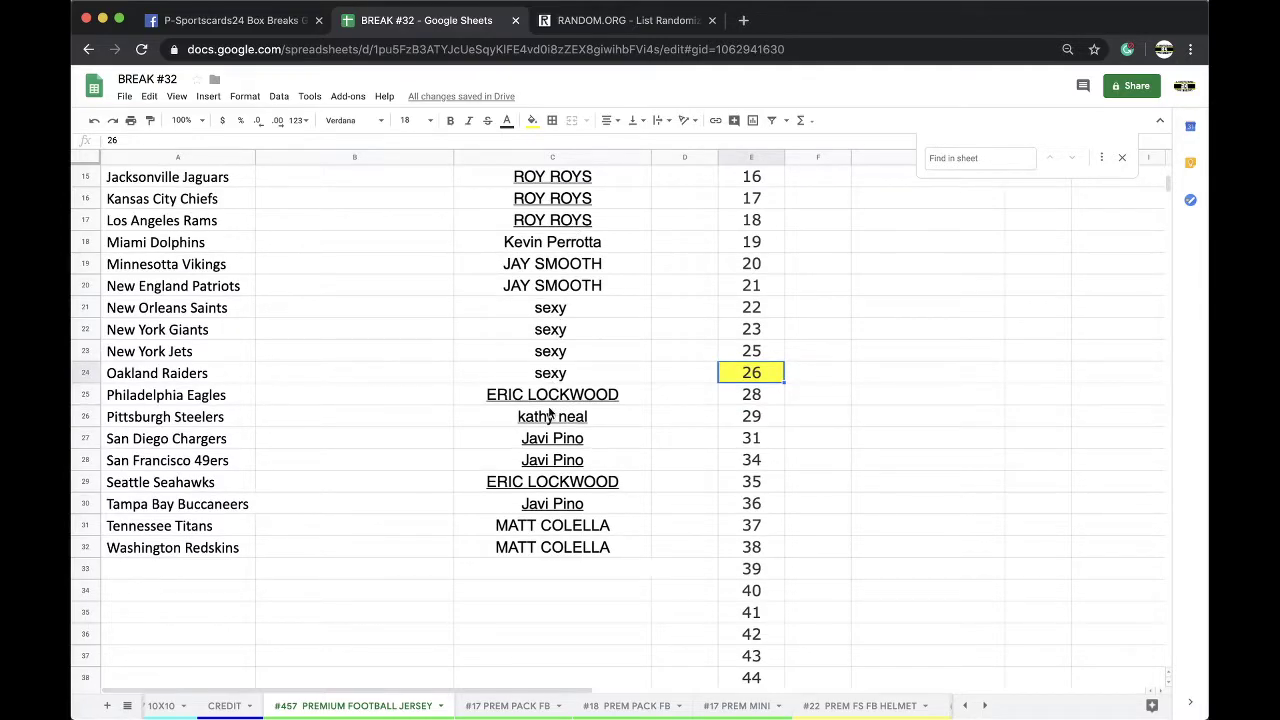
click(533, 506)
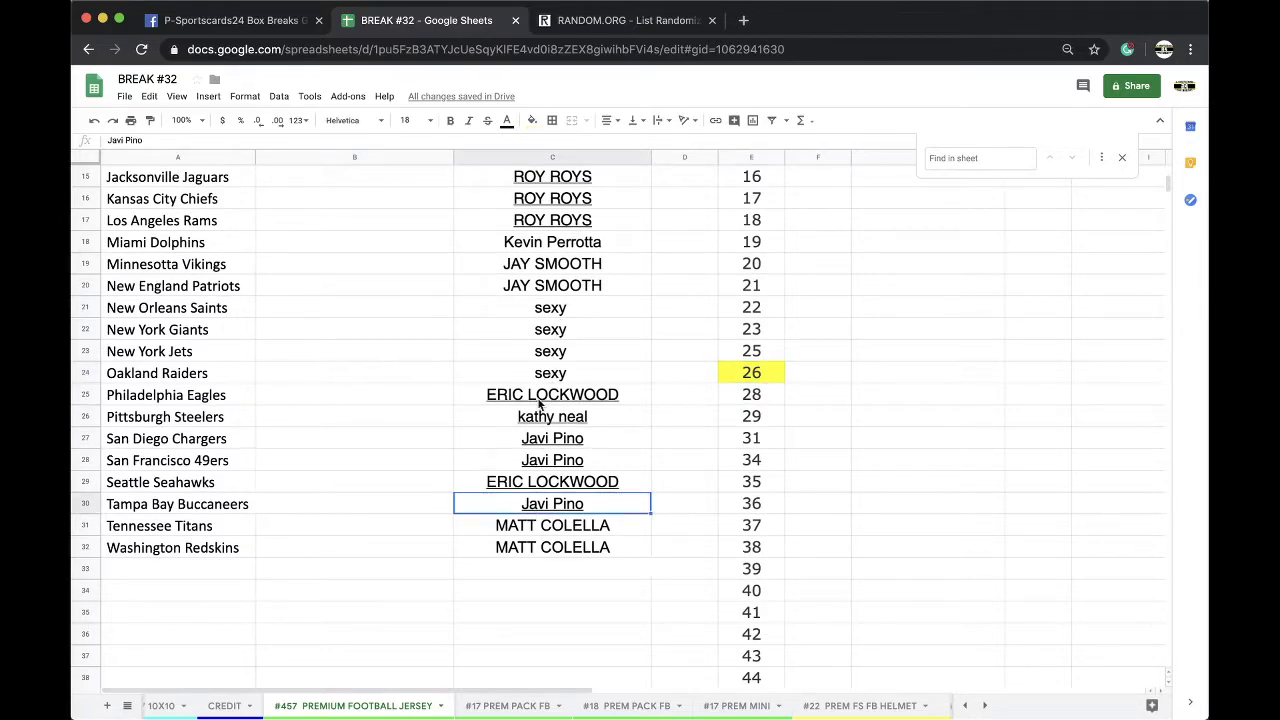
scroll(538, 403, up, 5)
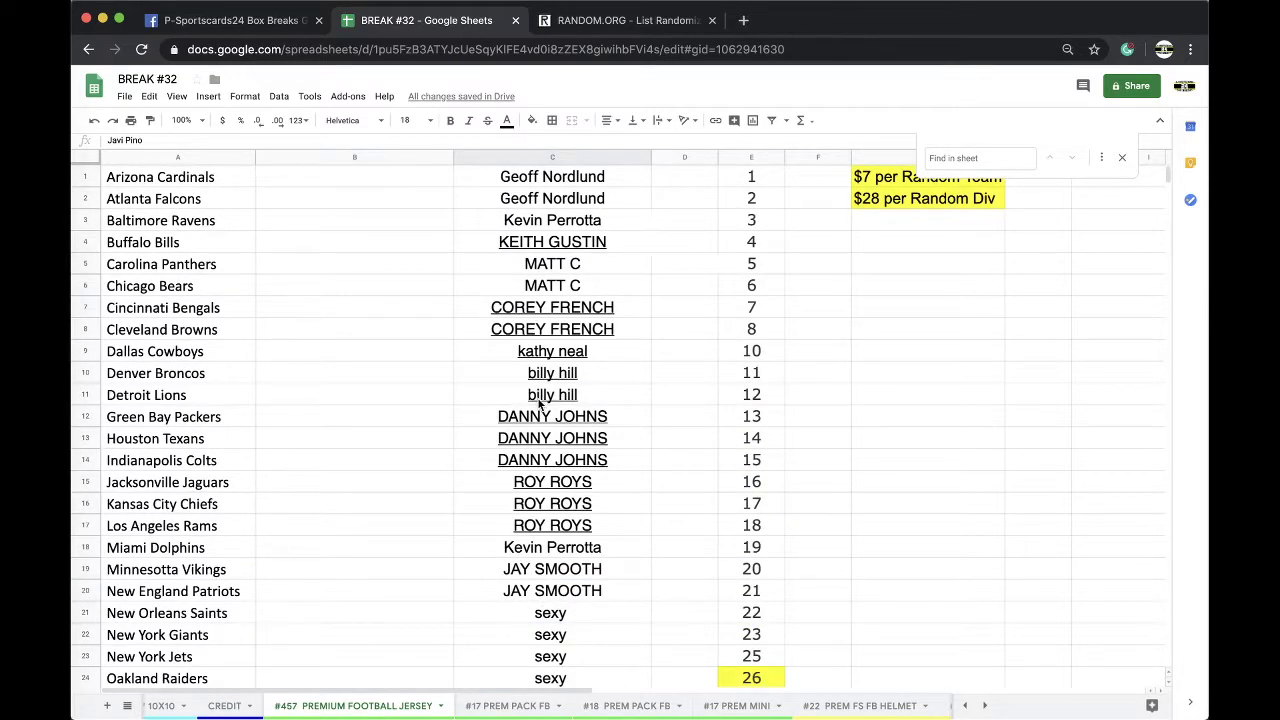
- Copy the participant names from column C into a fresh RANDOM.ORG List Randomizer form and randomize them
click(503, 157)
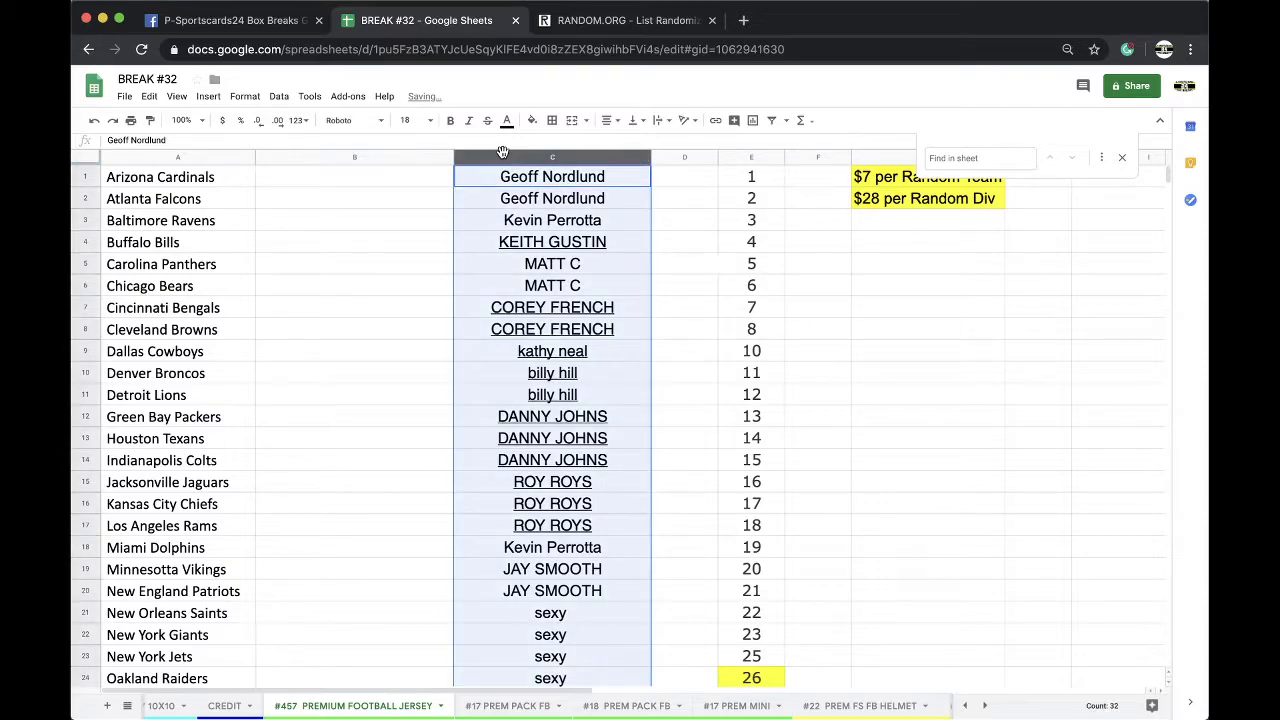
click(570, 20)
click(565, 48)
key(Return)
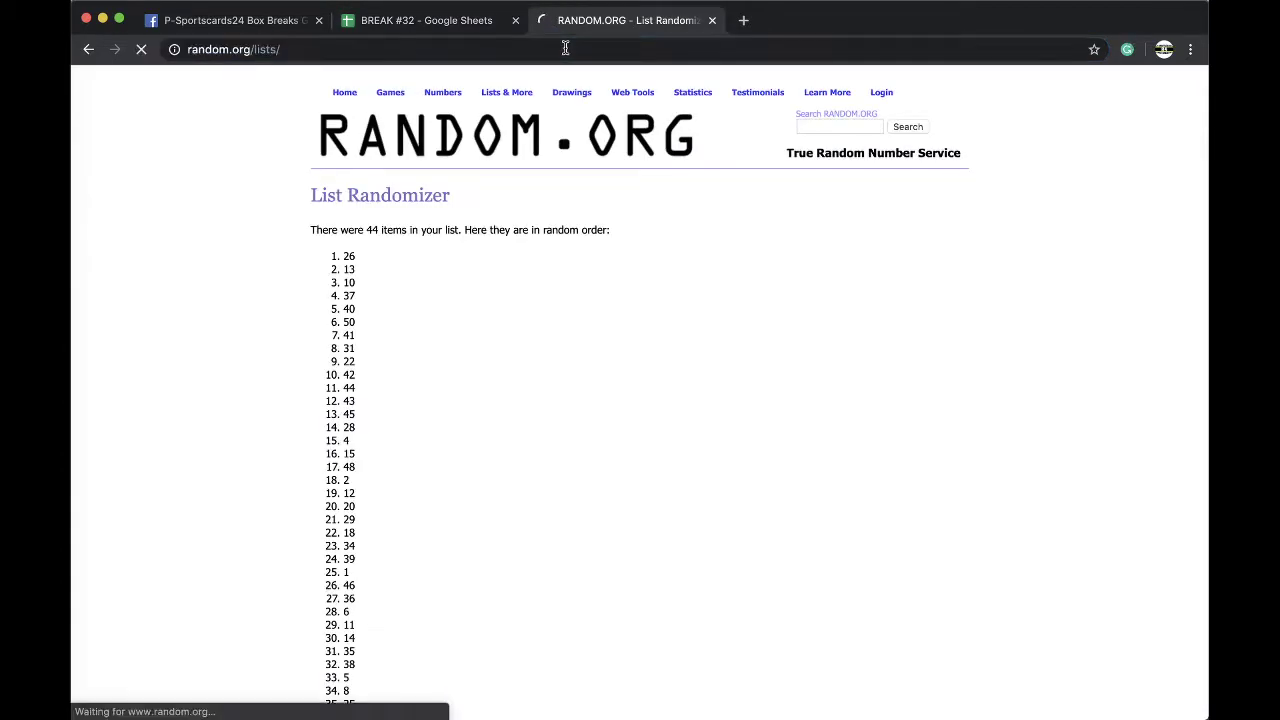
click(496, 350)
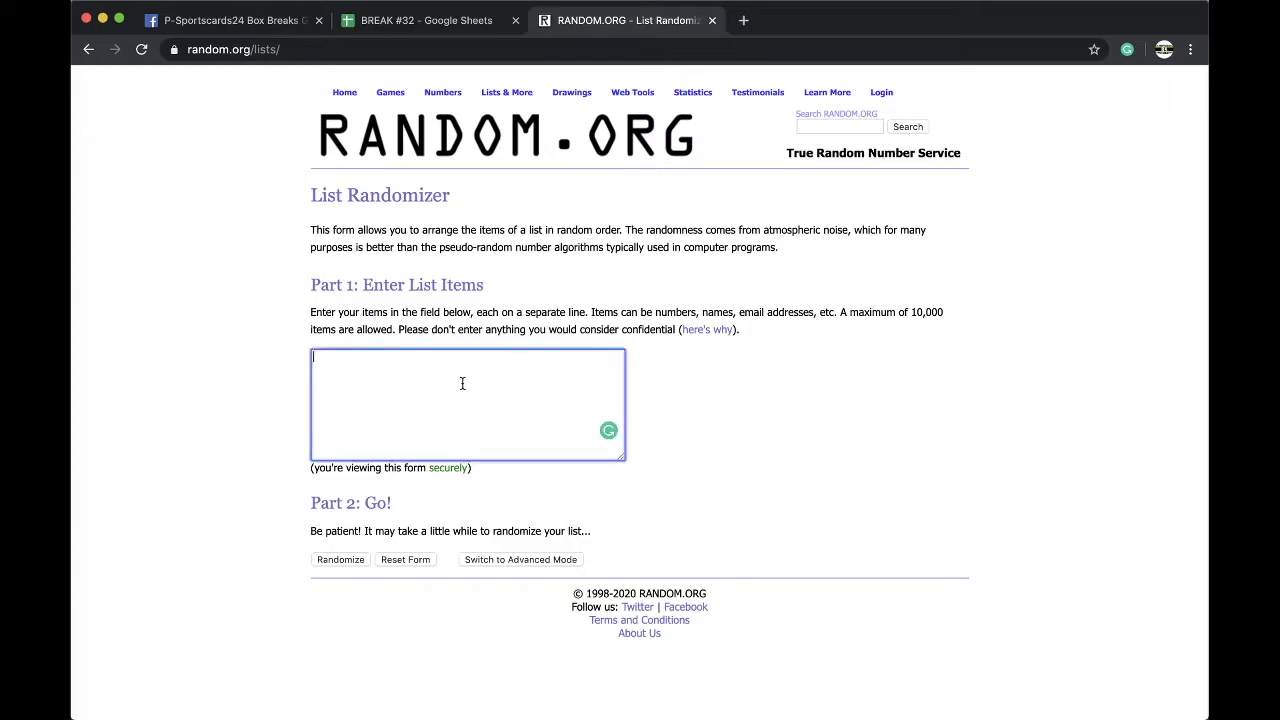
key(super+v)
click(316, 564)
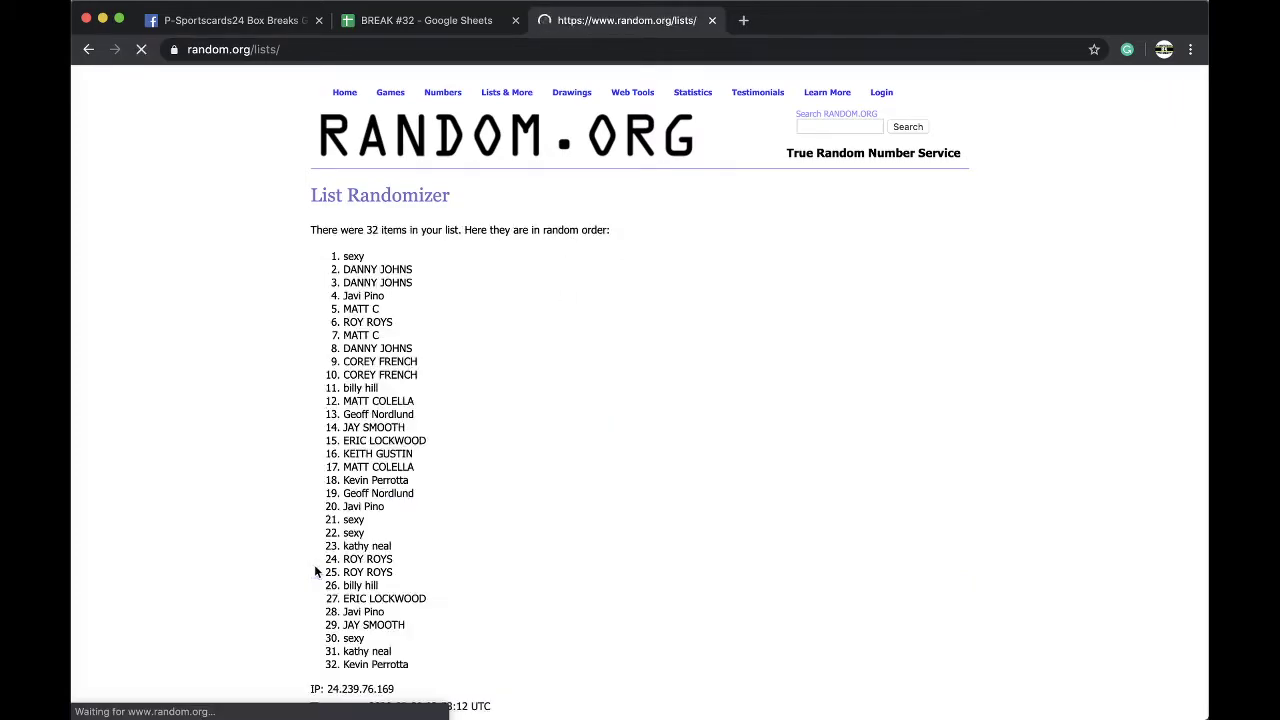
- Randomize the list of participant names four more times
scroll(316, 571, down, 3)
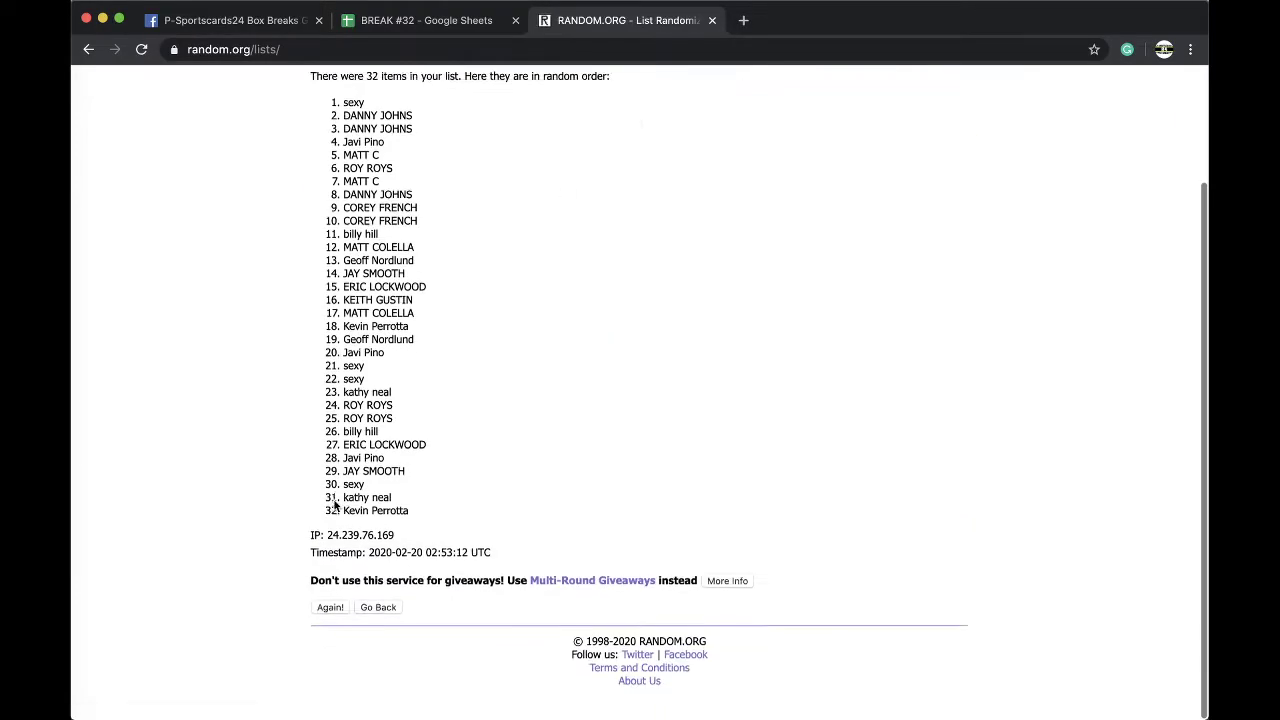
click(330, 619)
scroll(335, 612, down, 3)
click(330, 617)
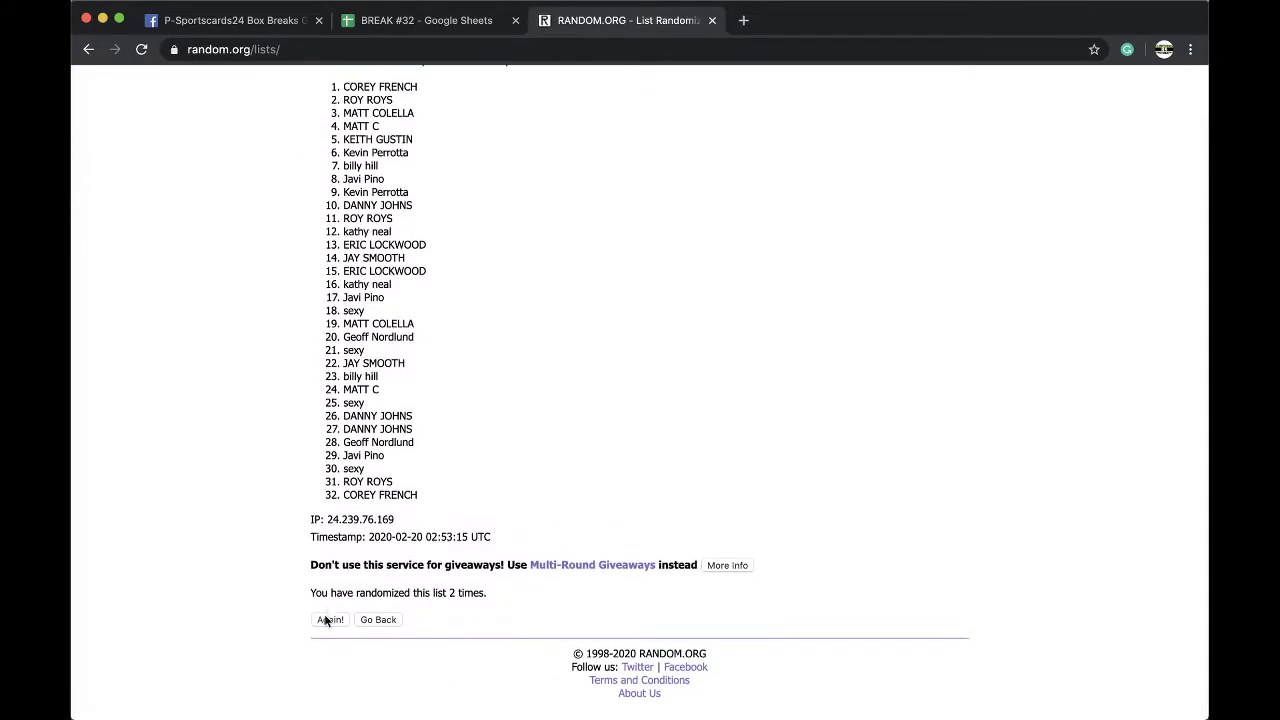
scroll(345, 598, down, 3)
scroll(344, 598, up, 1)
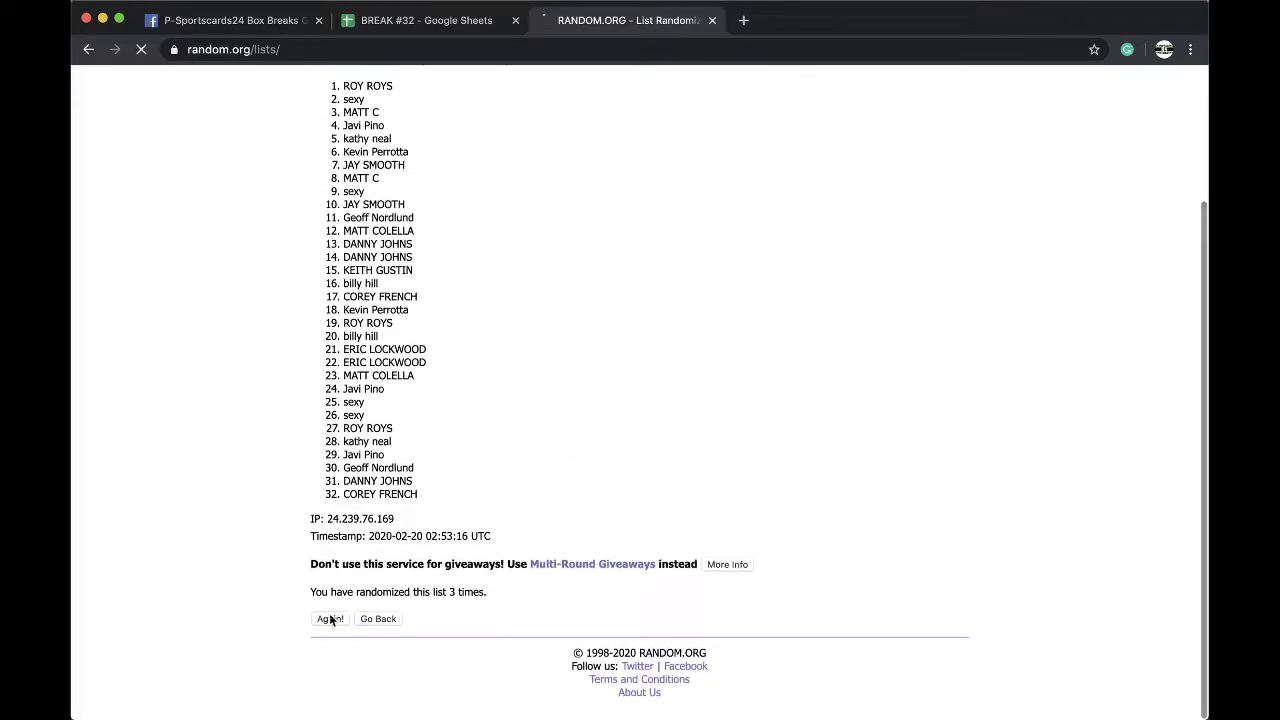
click(330, 614)
scroll(331, 613, down, 3)
click(330, 614)
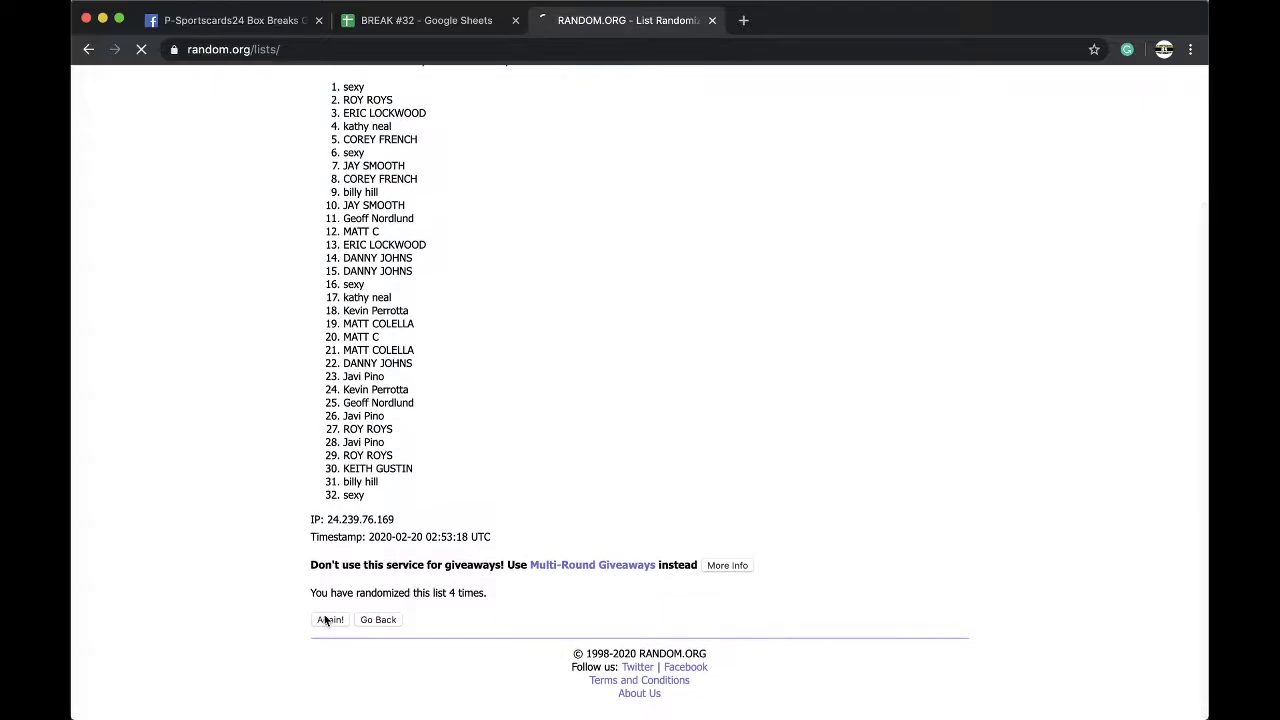
- Copy all the randomized names into column B of the #457 sheet starting at B1, and set their font size to 18
drag(343, 256, 469, 494)
key(ctrl+c)
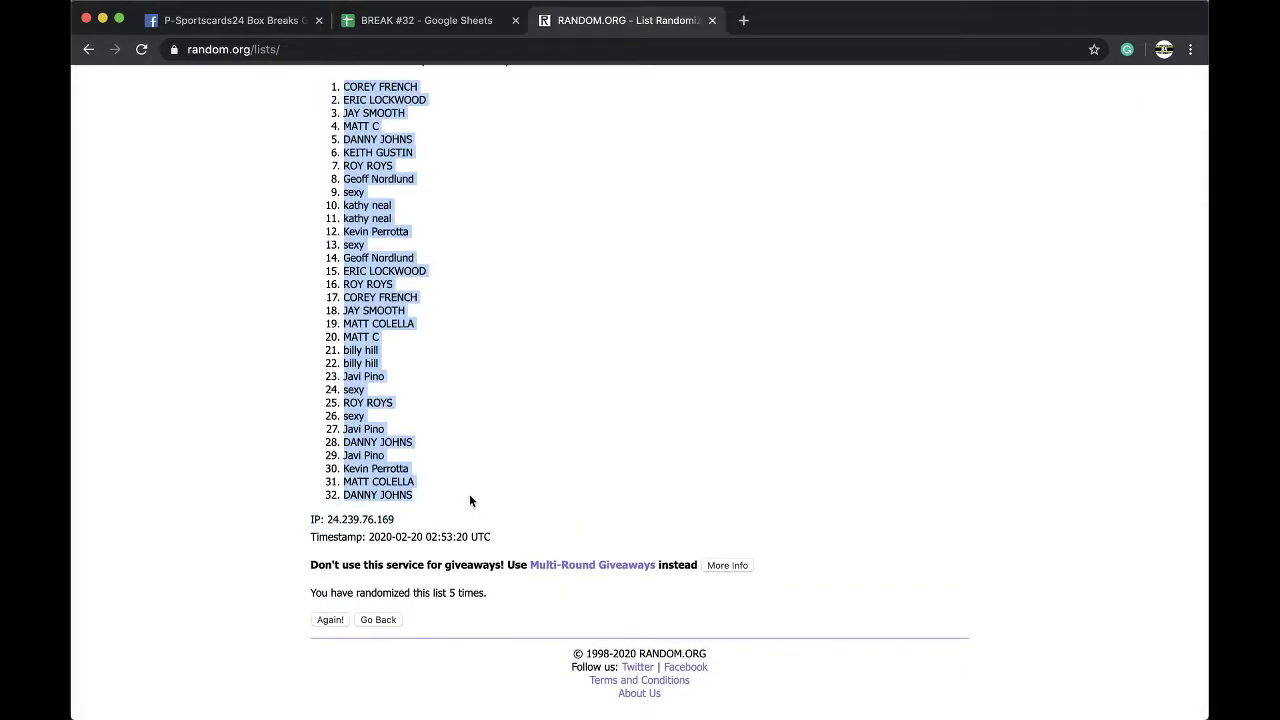
click(370, 20)
click(336, 168)
key(ctrl+v)
click(404, 120)
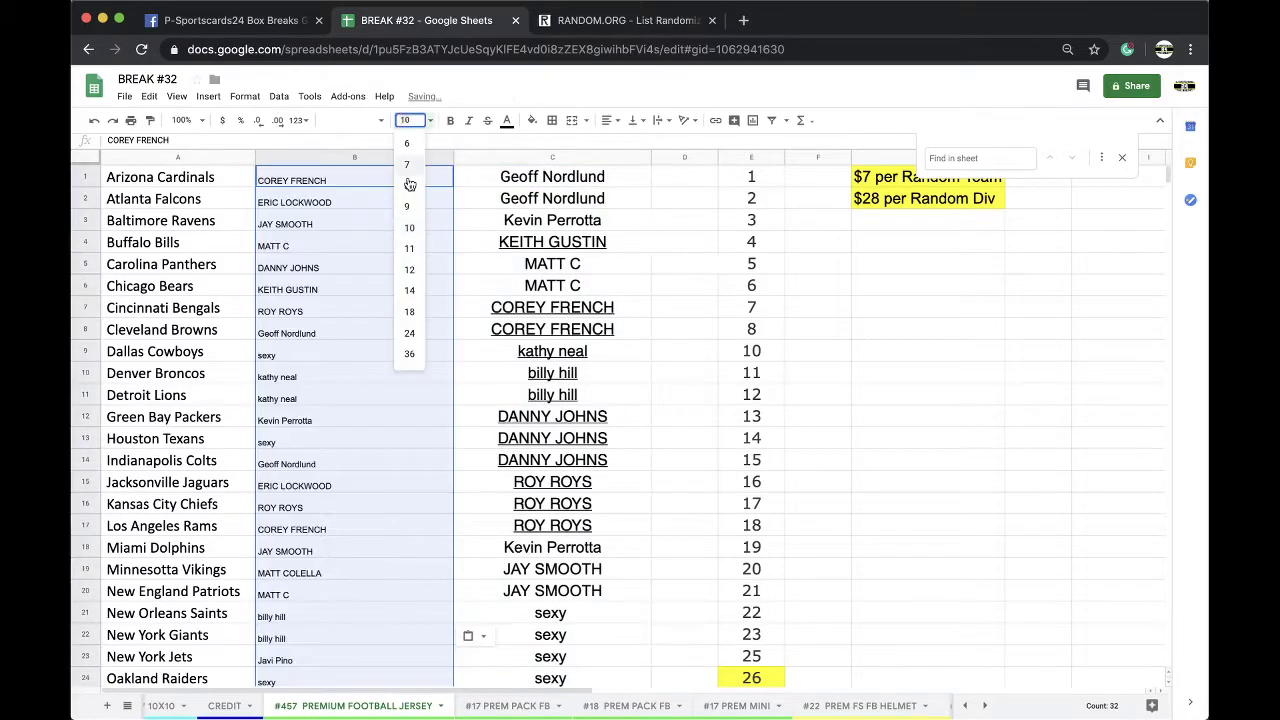
click(404, 309)
- Sort the sheet by column B from A to Z and review the team assigned to each participant
click(280, 96)
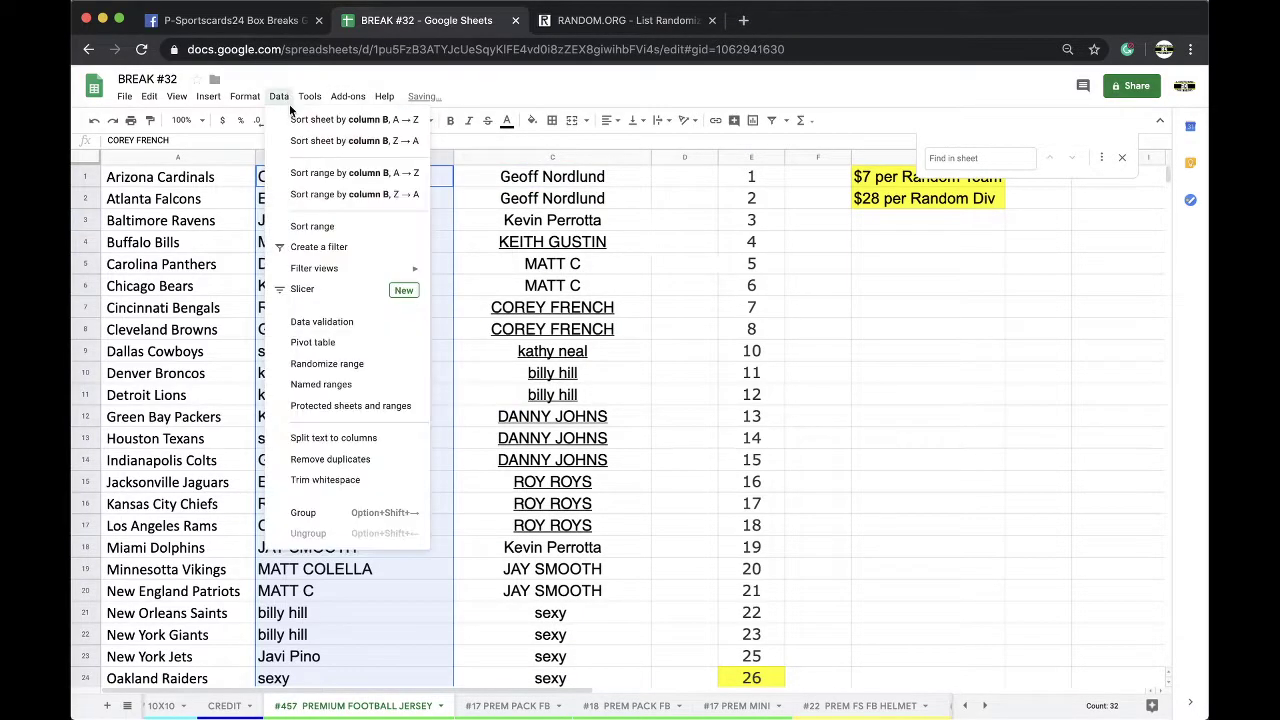
click(292, 119)
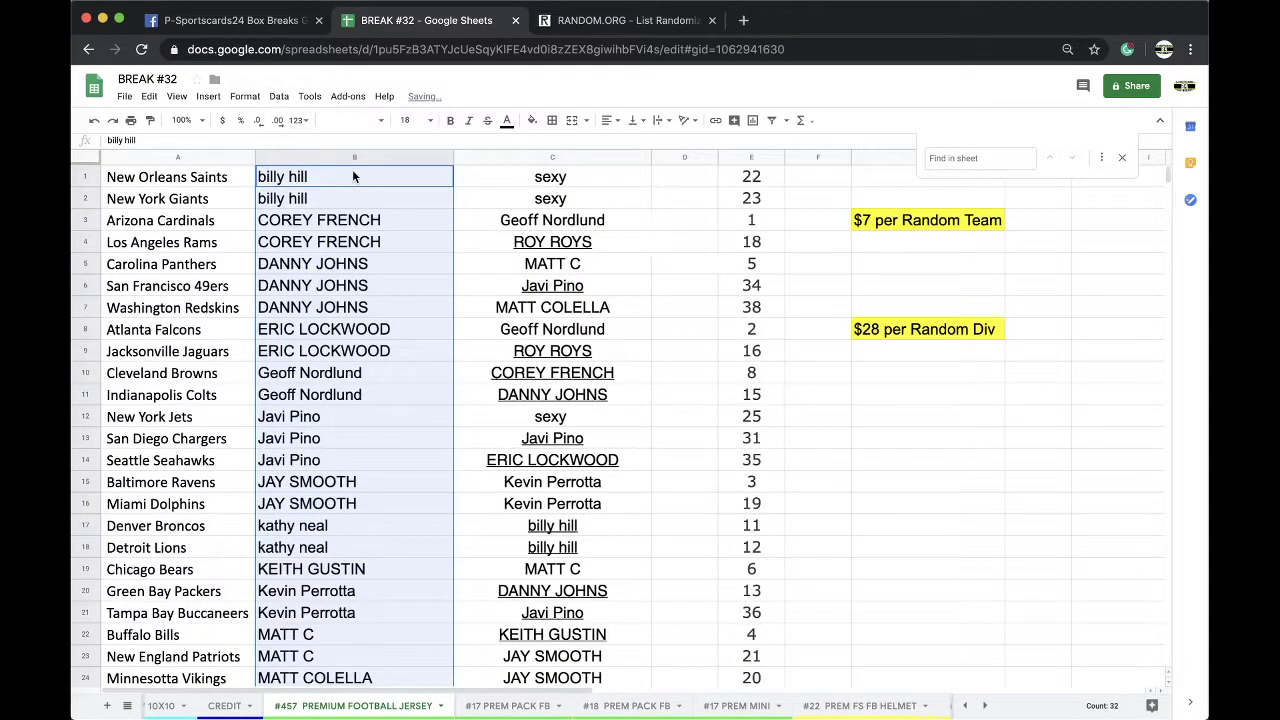
click(334, 222)
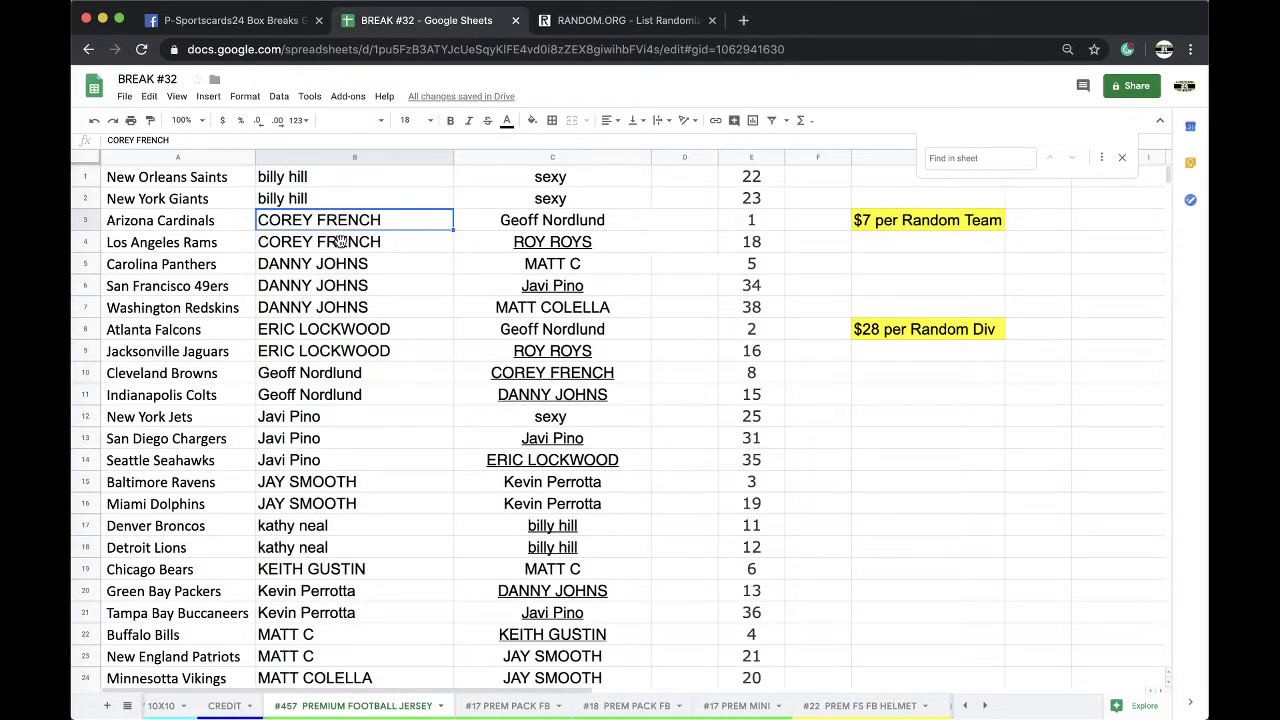
scroll(331, 257, down, 1)
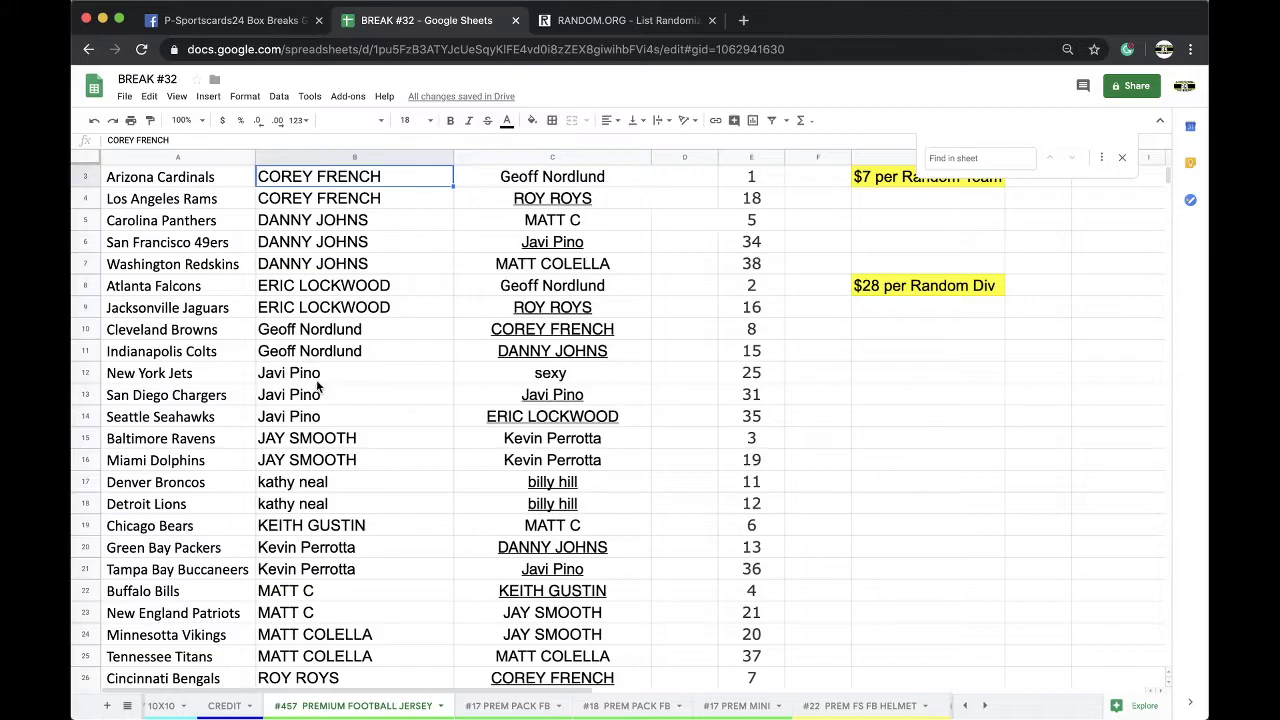
scroll(322, 355, down, 3)
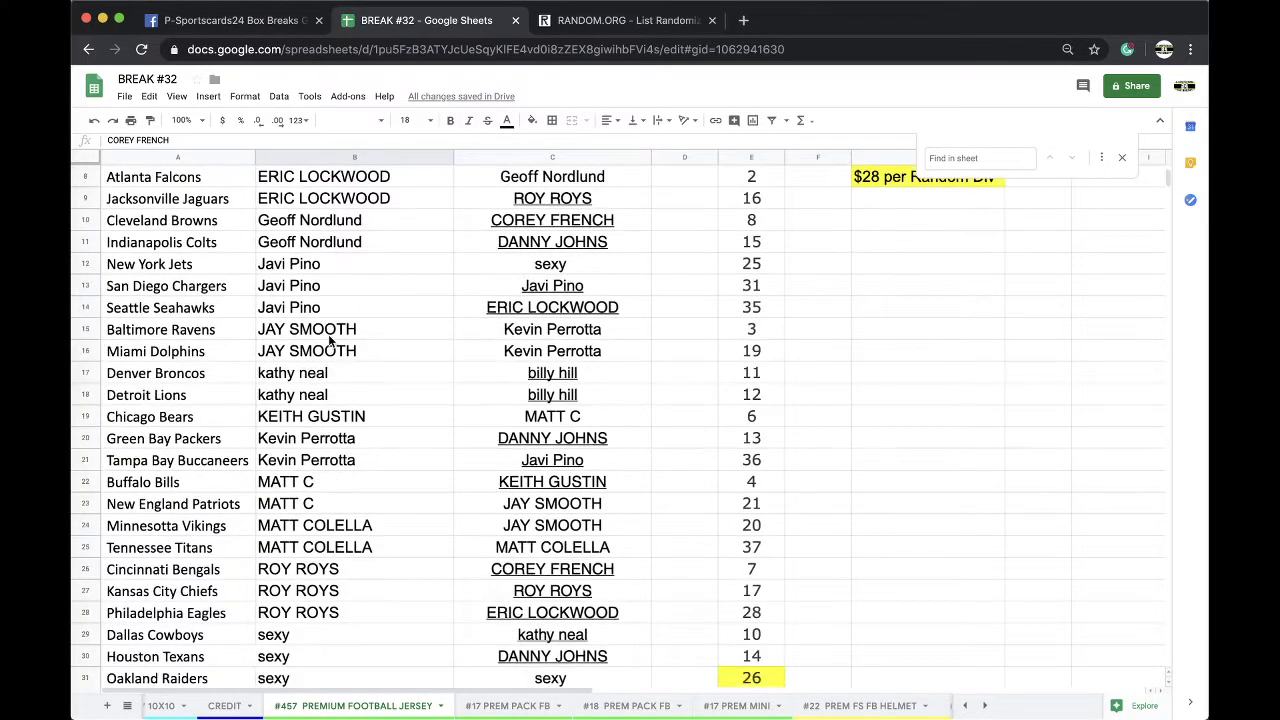
- Review the team assignments in the remaining rows of the #457 sheet
scroll(330, 341, down, 1)
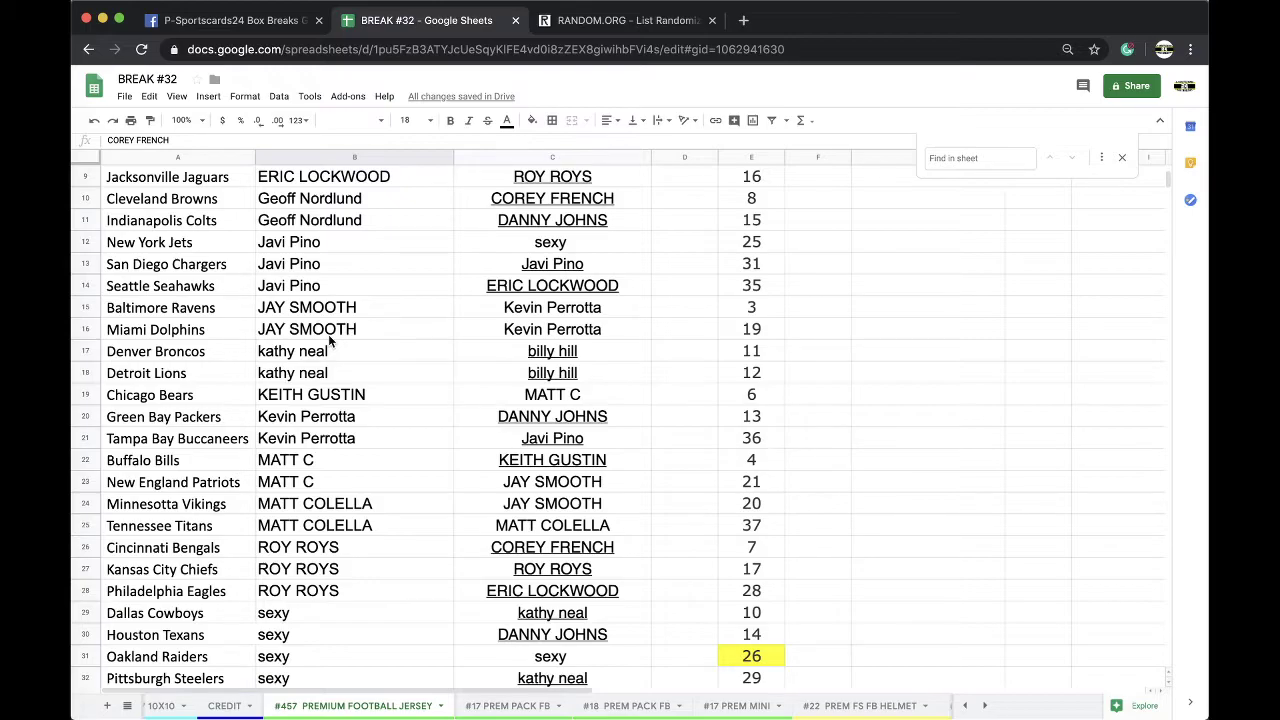
scroll(325, 338, down, 3)
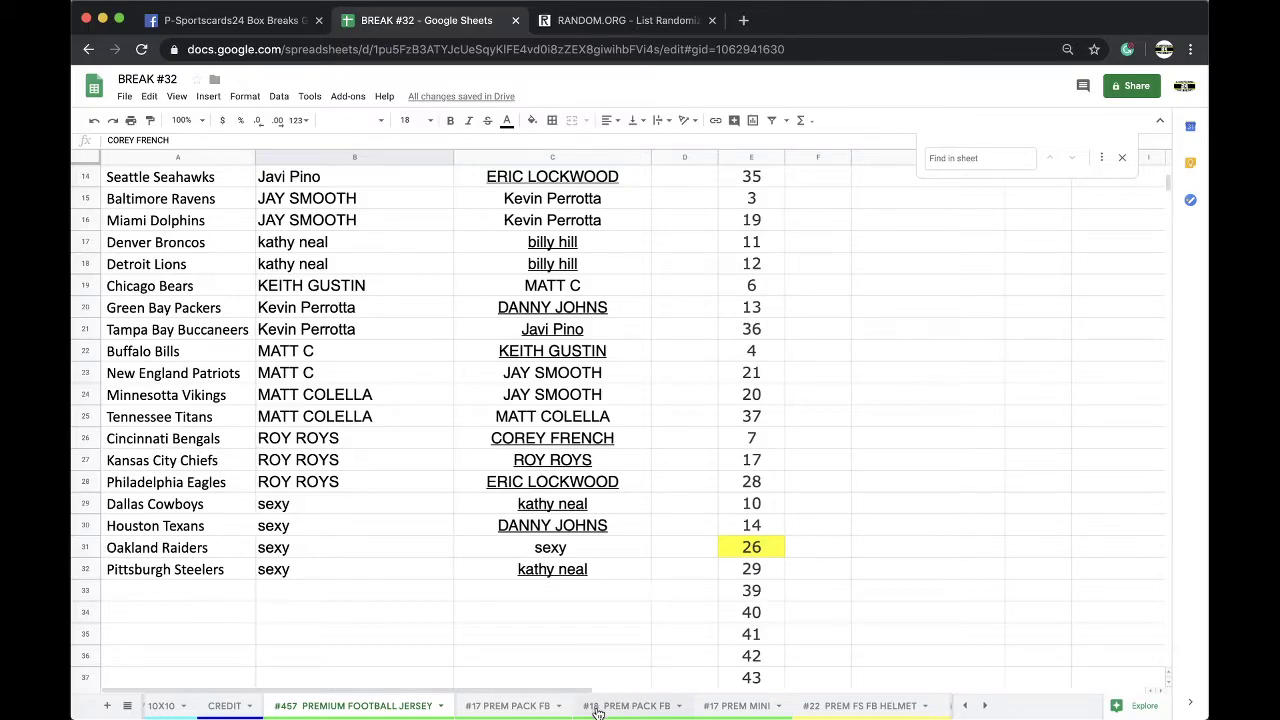
- Enter the new participant's name in C28 of the #22 PREM FS FB HELMET sheet and copy it into C29 and C30
scroll(600, 710, right, 3)
click(638, 708)
key(Down)
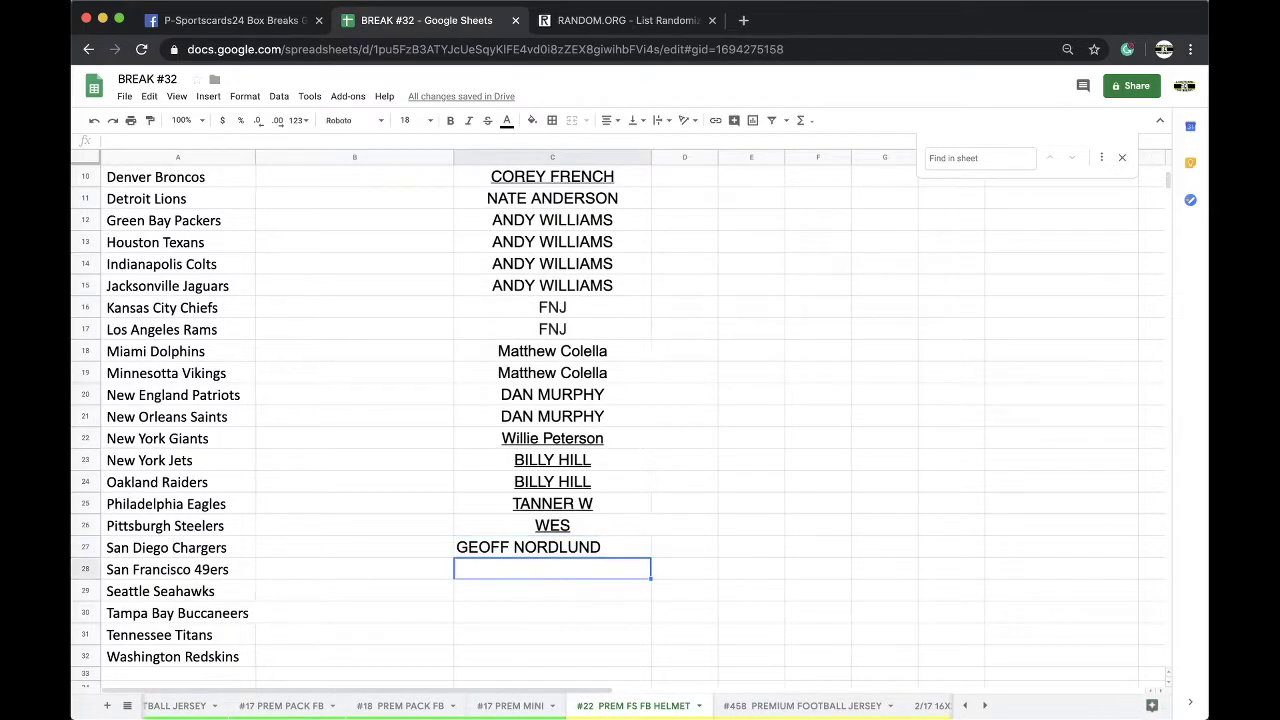
text(SAM K)
key(Return)
key(Up)
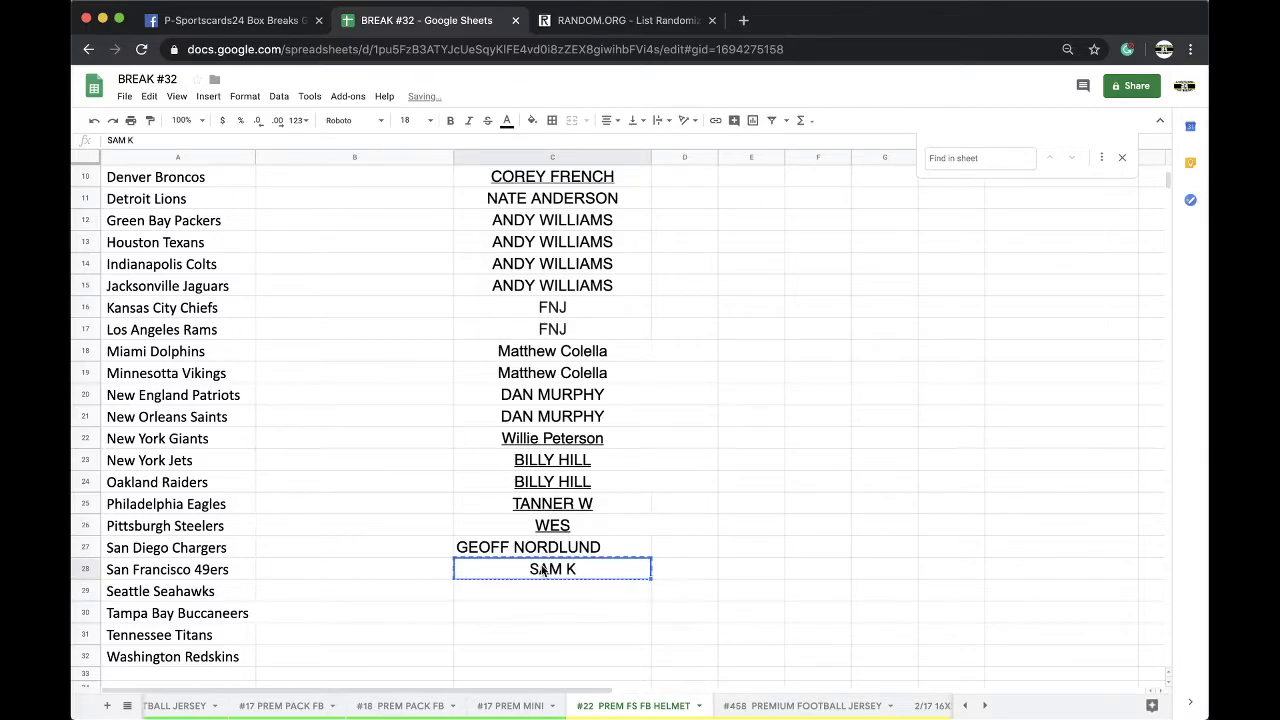
key(ctrl+c)
key(Down)
key(ctrl+v)
key(Down)
key(ctrl+v)
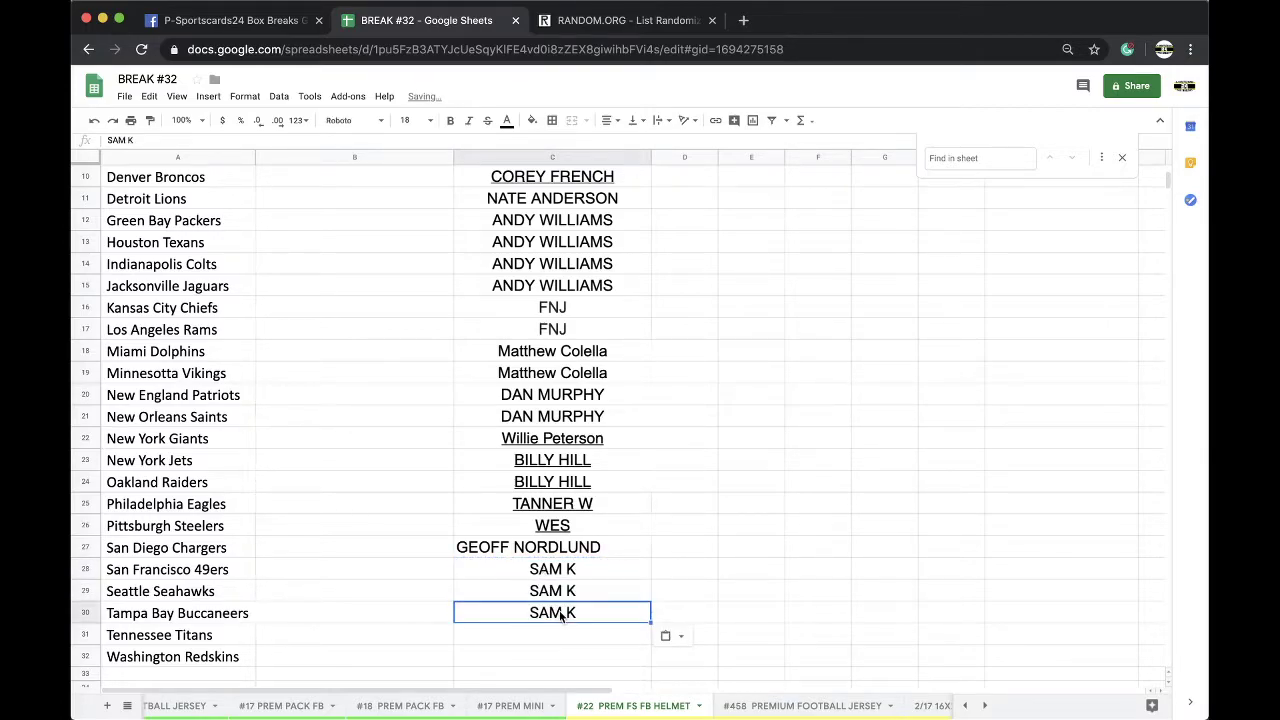
- Return to the #457 sheet, and check the participant list on the #458 PREMIUM FOOTBALL JERSEY sheet
click(185, 706)
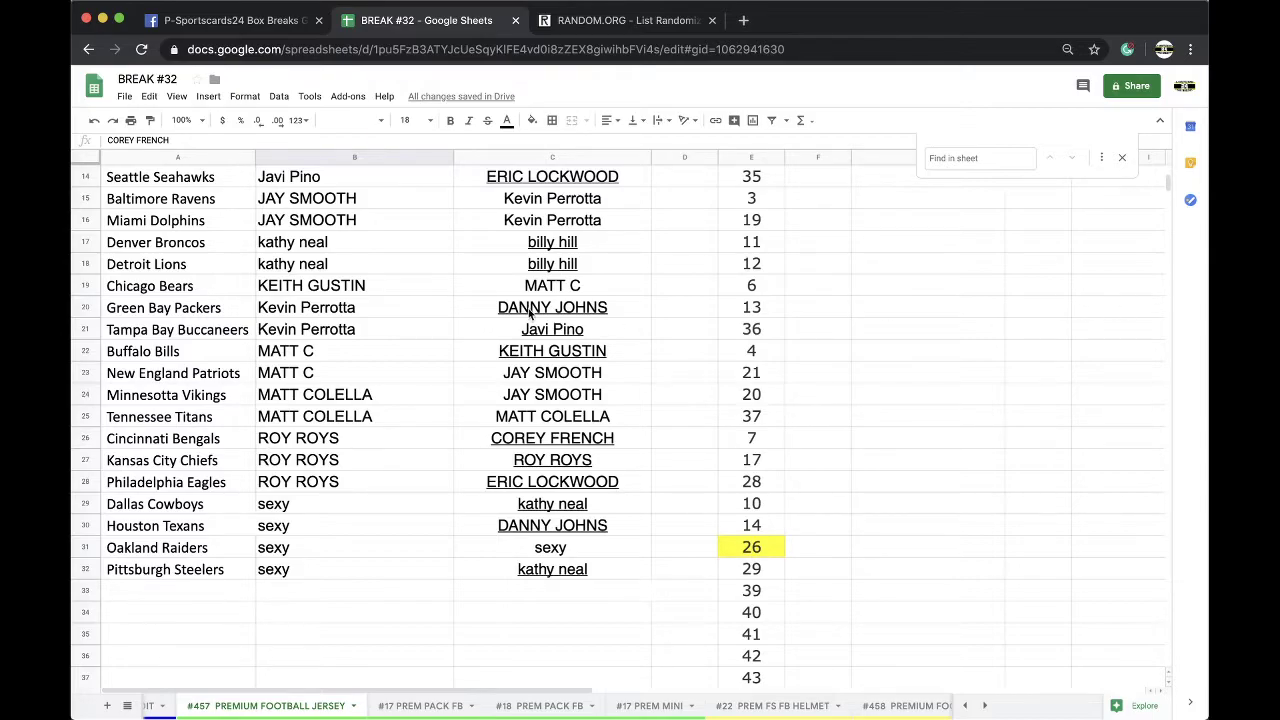
scroll(583, 705, right, 2)
click(820, 706)
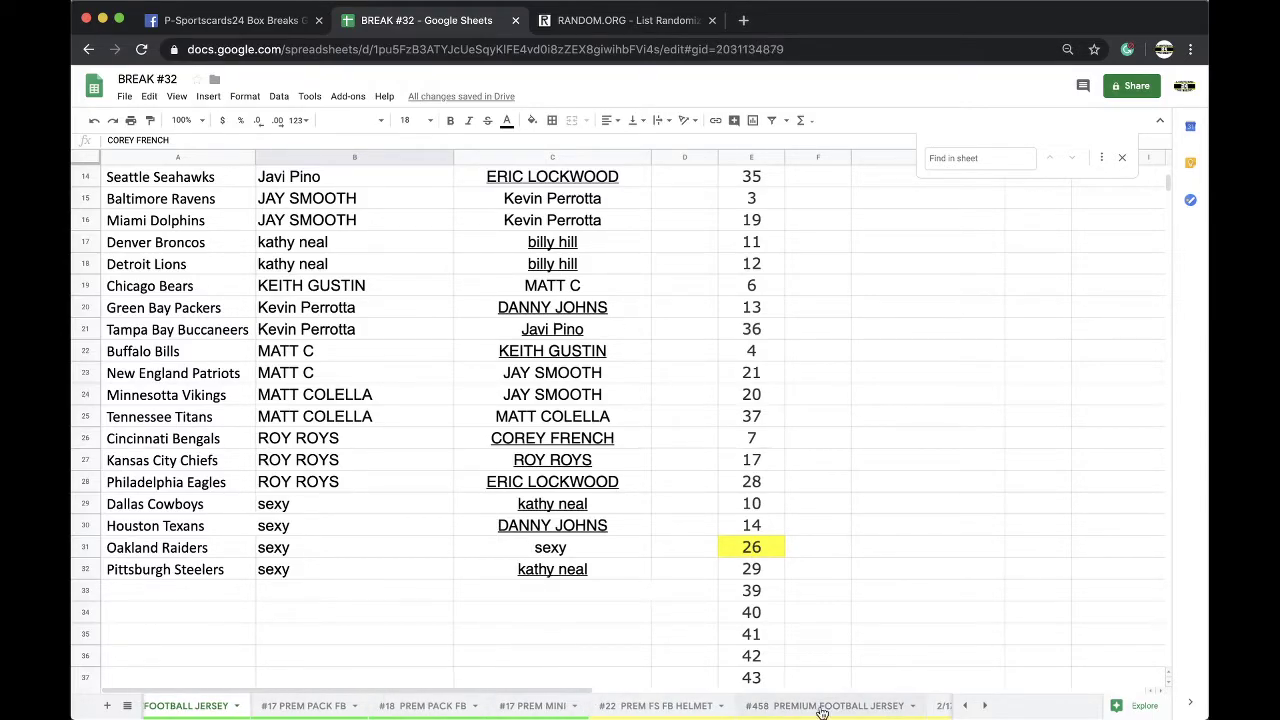
scroll(622, 465, up, 2)
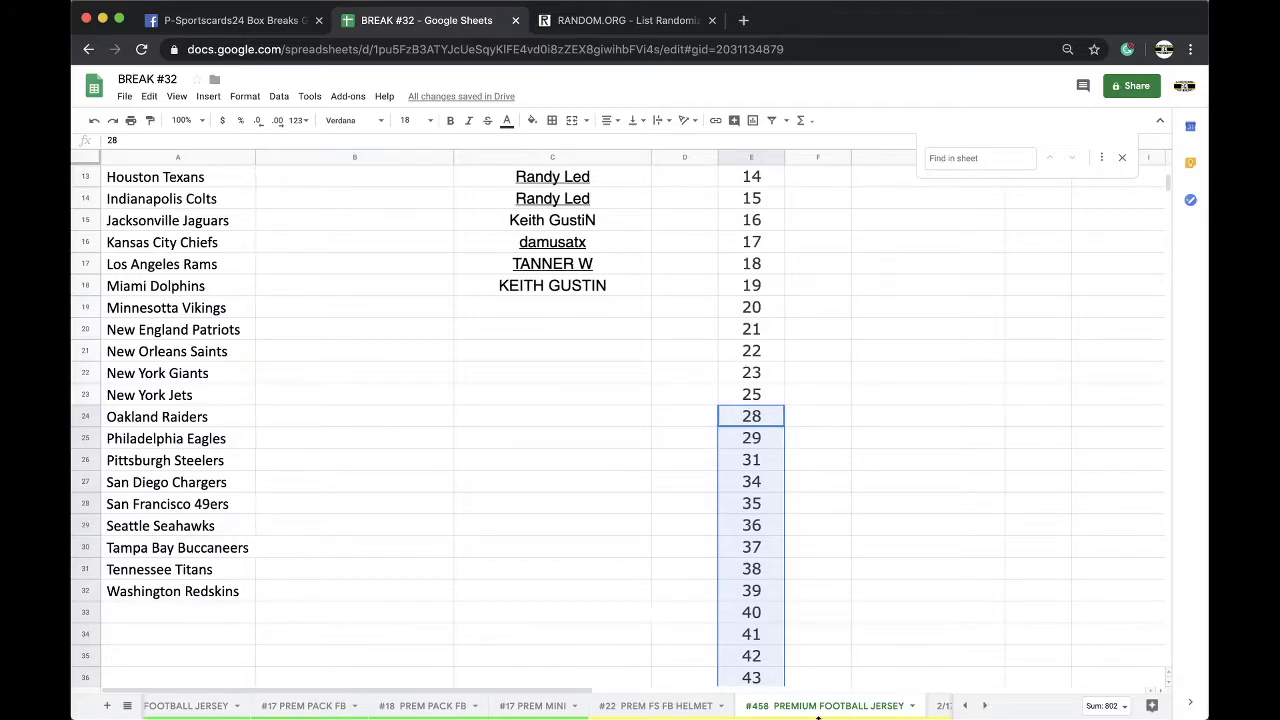
scroll(379, 712, left, 3)
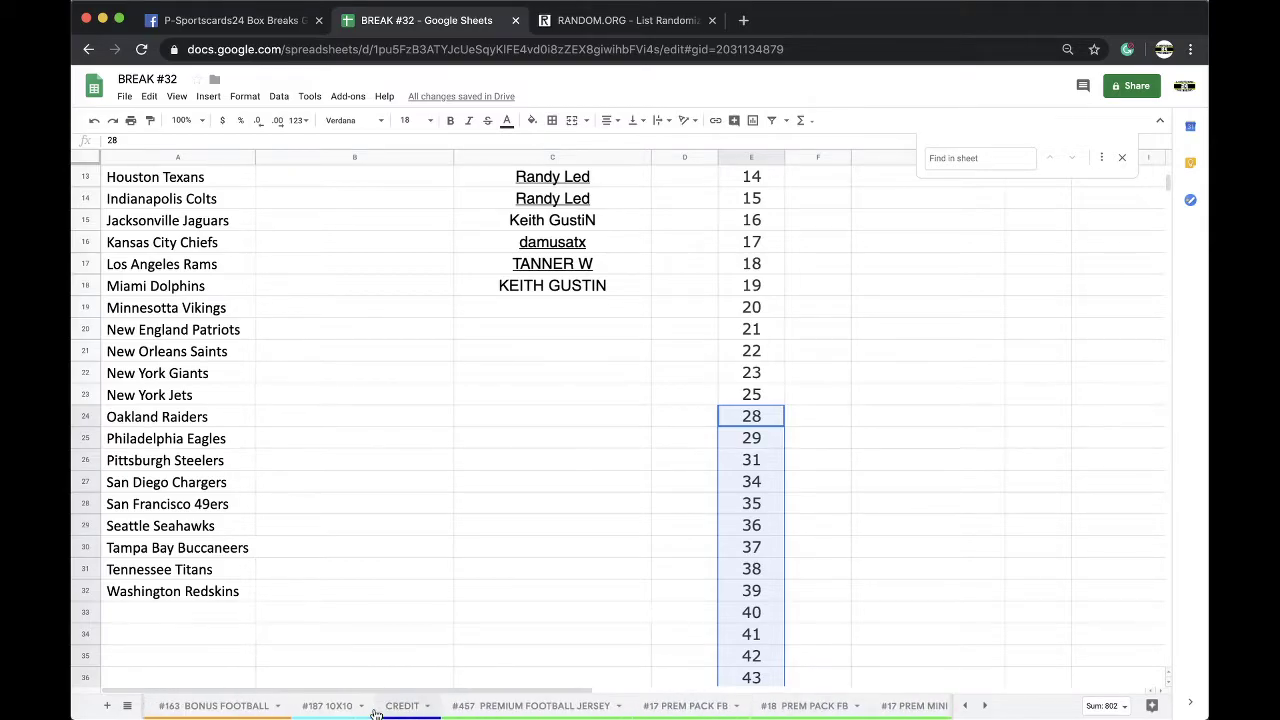
- Go back to the #457 PREMIUM FOOTBALL JERSEY sheet and sort it by column A from A to Z
click(376, 708)
scroll(457, 580, up, 3)
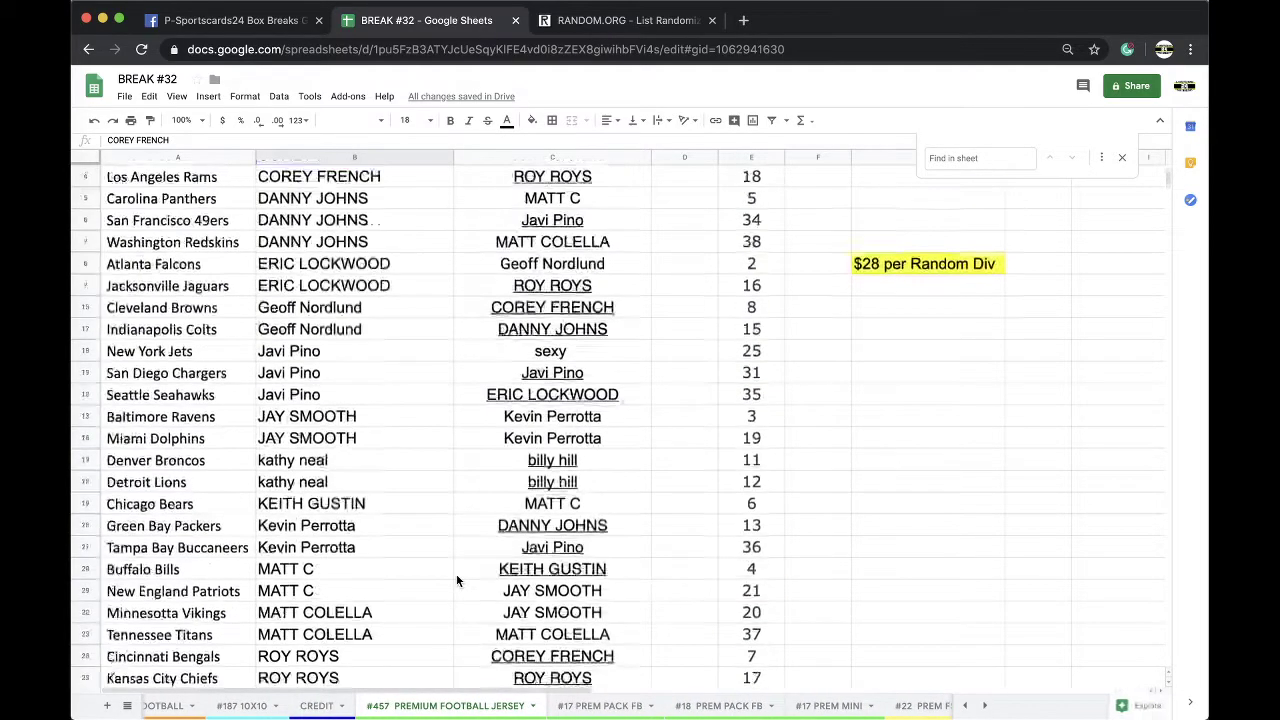
scroll(457, 580, down, 3)
scroll(457, 580, up, 4)
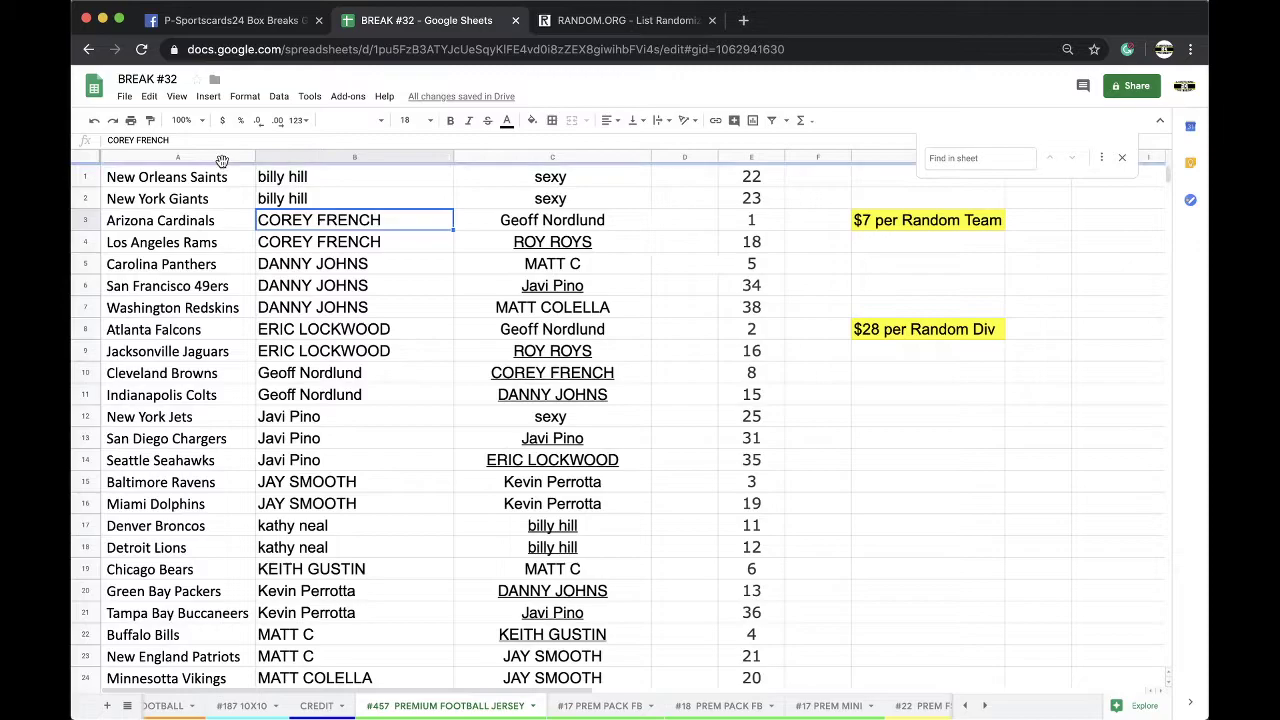
click(216, 157)
click(279, 96)
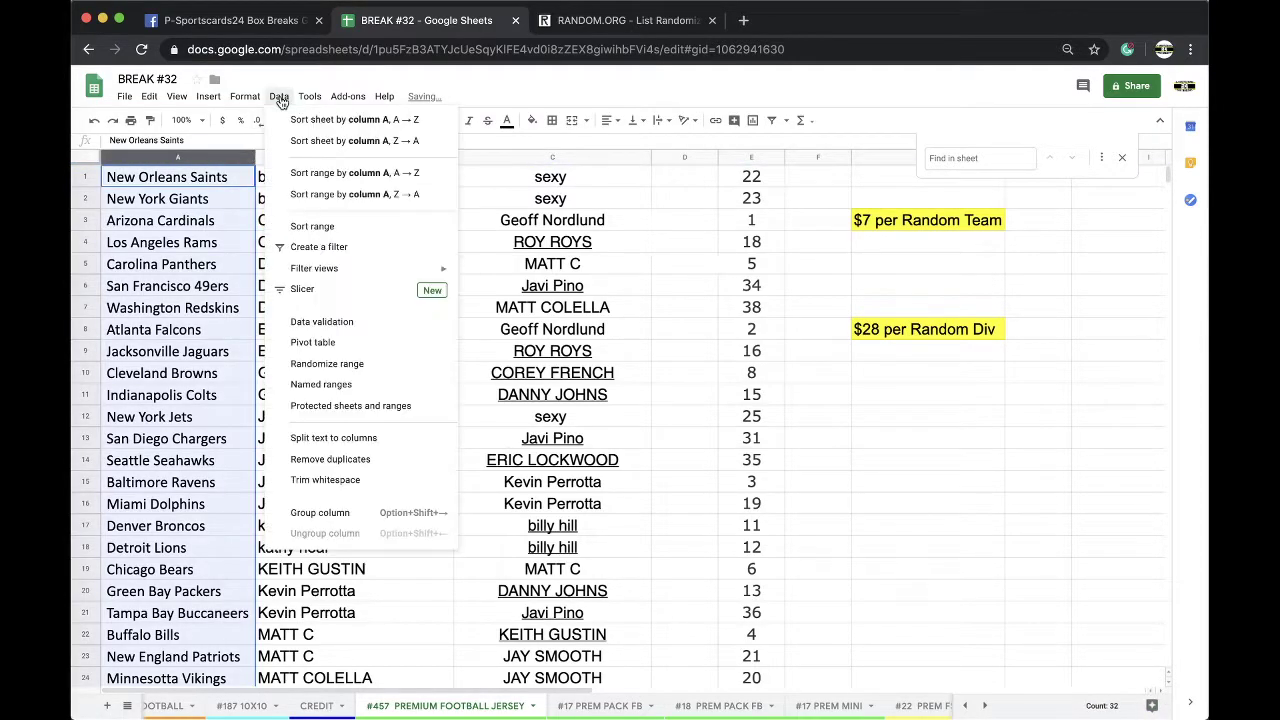
click(282, 121)
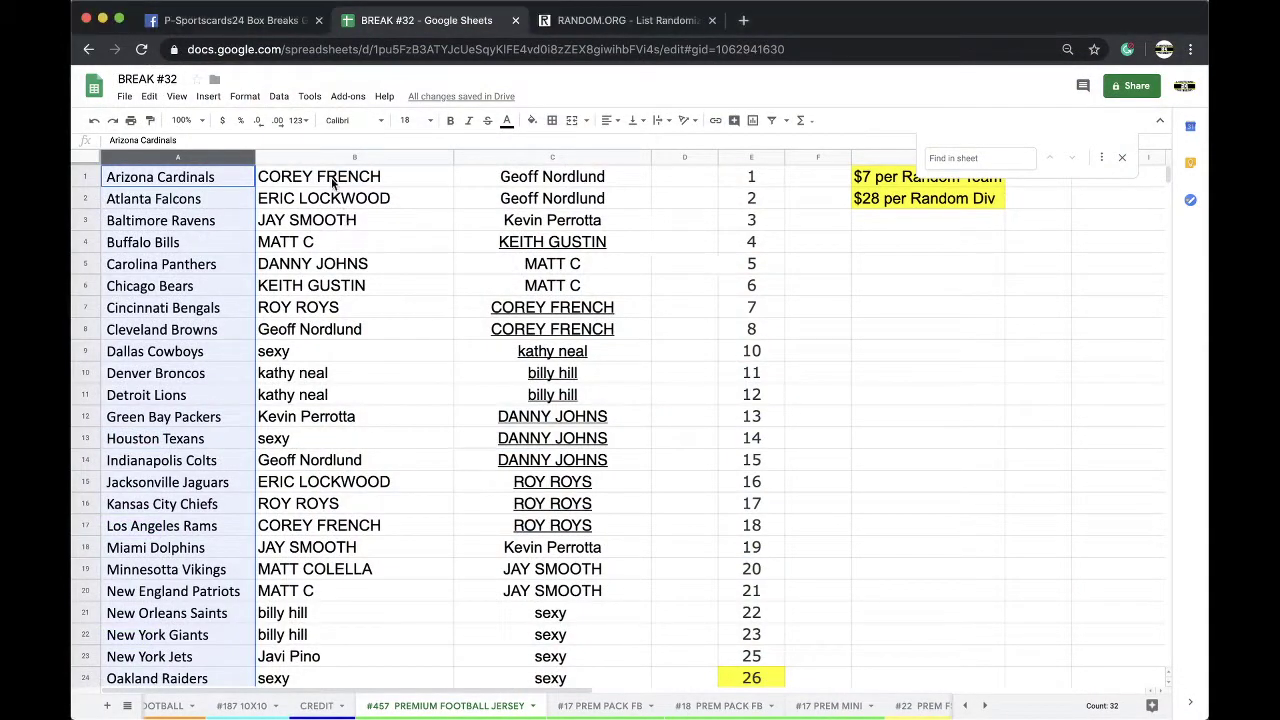
- Fill cell B1, the participant assigned to the Arizona Cardinals, with red and look through the rest of the list
click(337, 177)
click(533, 120)
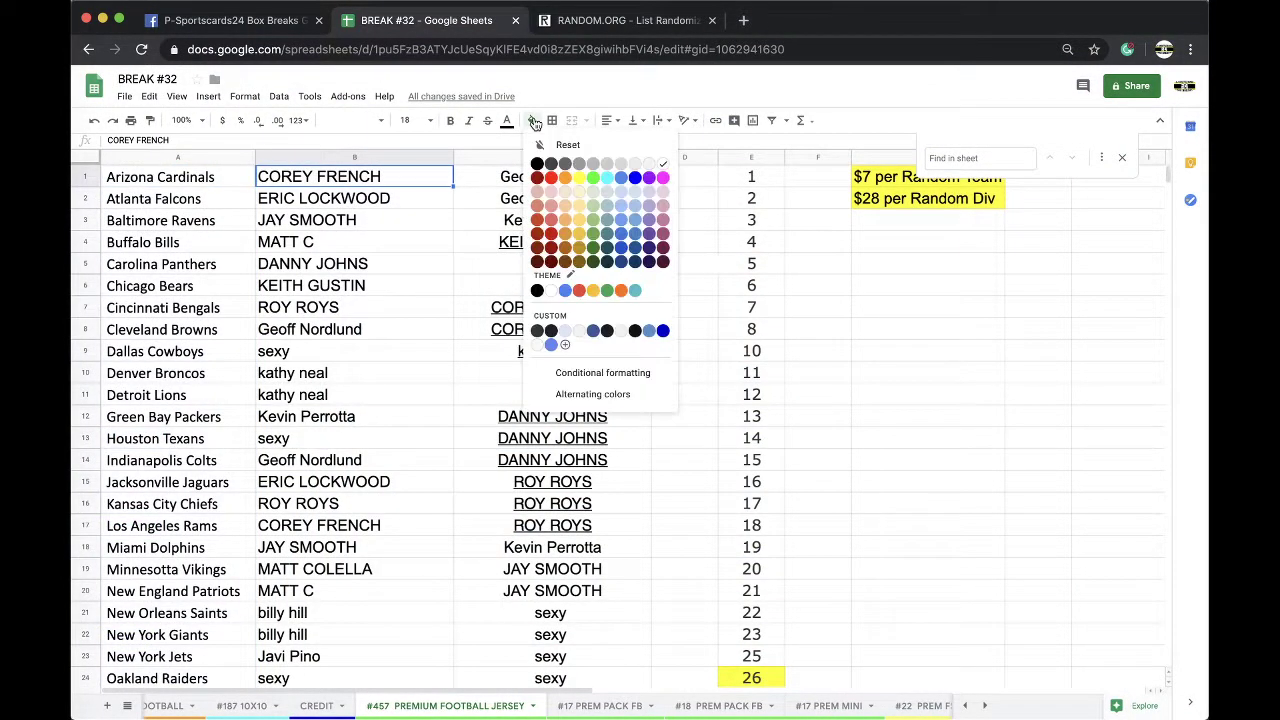
click(551, 177)
scroll(468, 292, down, 3)
scroll(468, 292, down, 3)
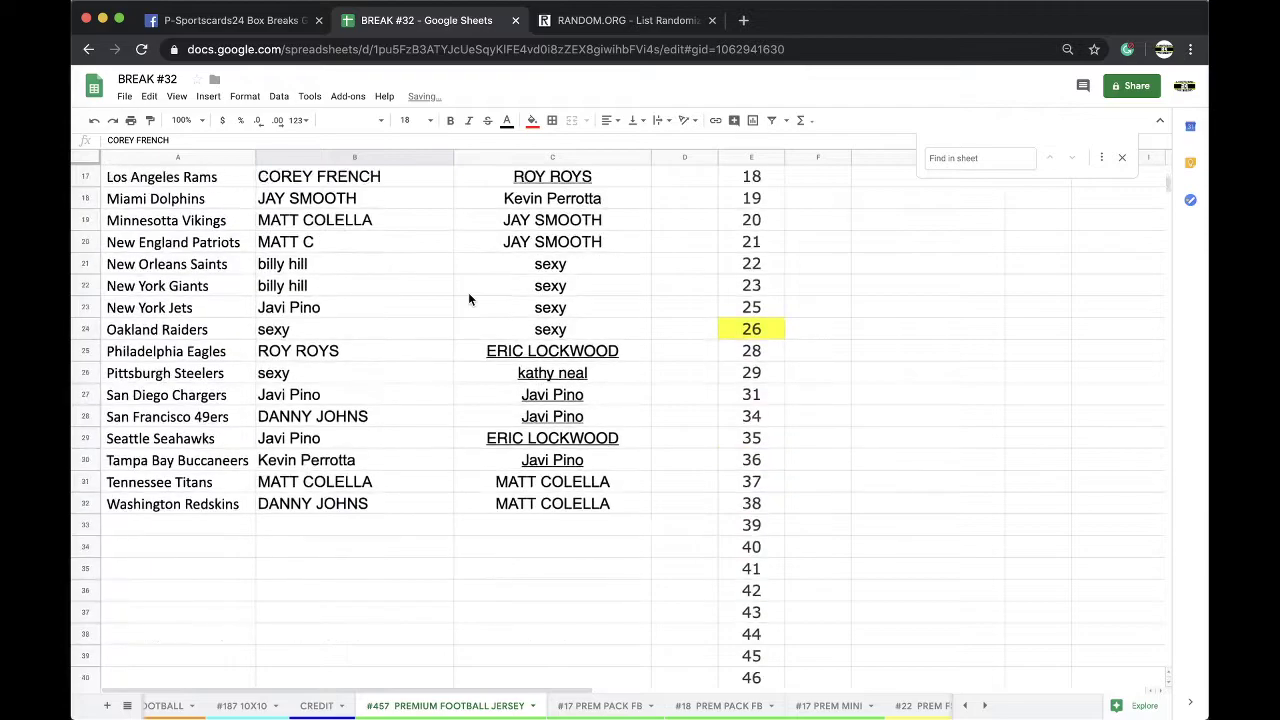
scroll(468, 292, up, 5)
- Copy the column C names into a fresh RANDOM.ORG List Randomizer form and randomize them for the bonus draw
click(552, 157)
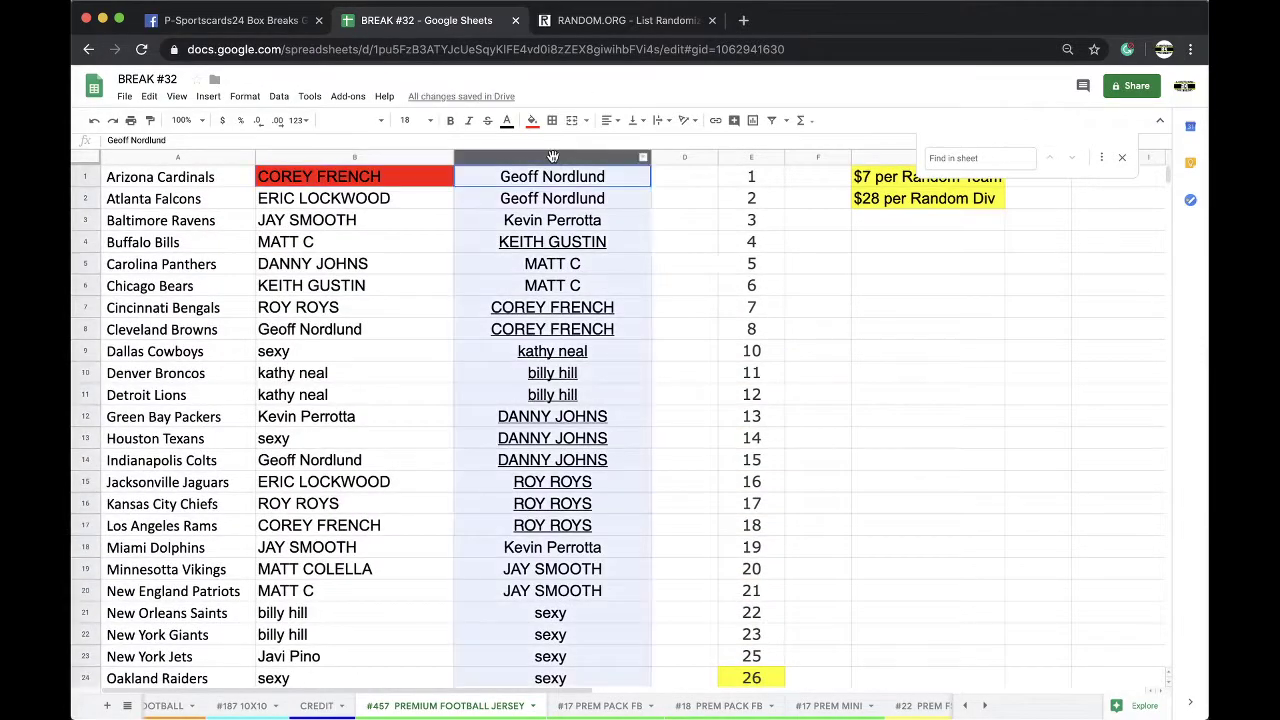
click(610, 20)
click(586, 49)
key(Return)
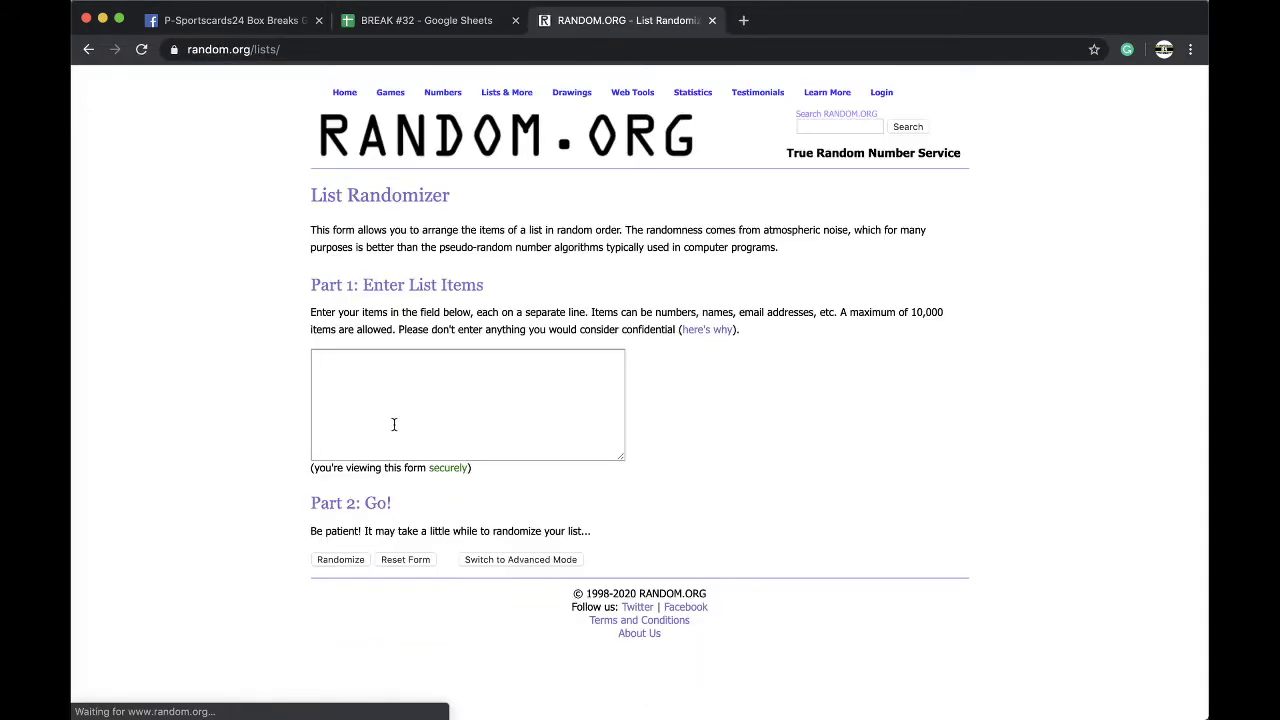
click(391, 420)
click(340, 560)
- Randomize the bonus draw list four more times
scroll(331, 600, down, 3)
click(330, 619)
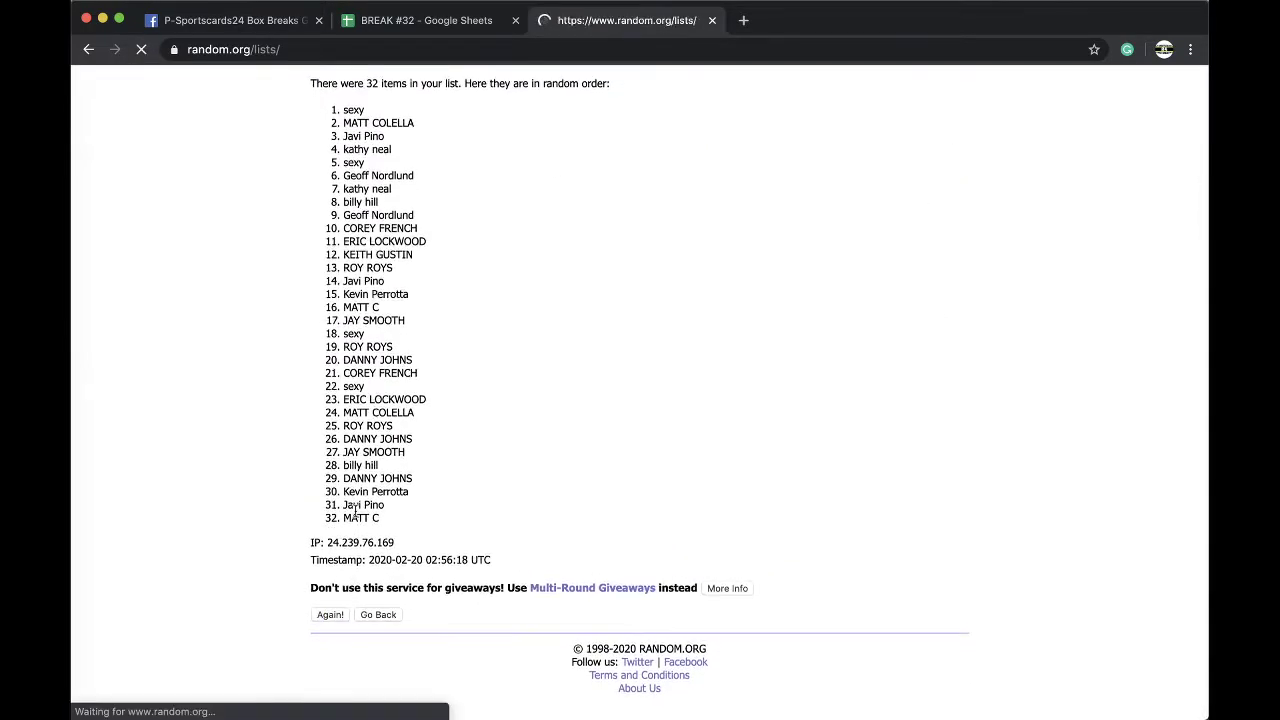
click(330, 615)
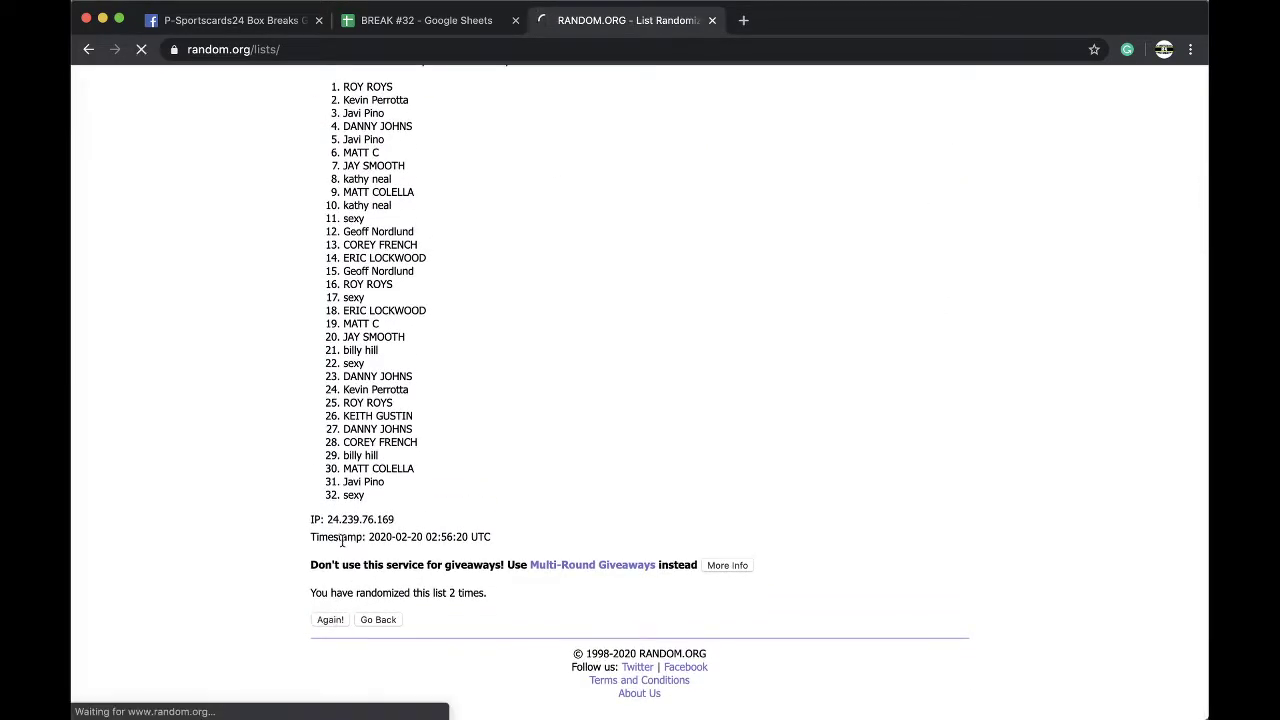
click(335, 611)
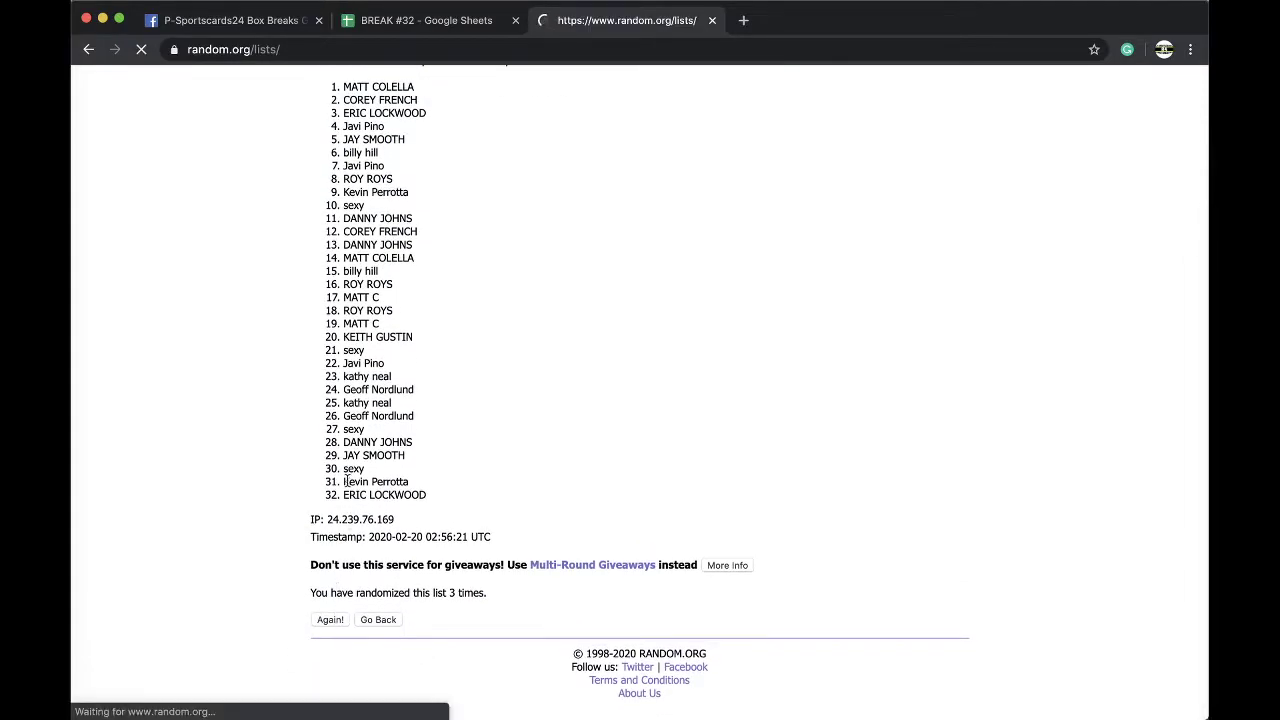
click(330, 610)
- Copy the first name in the randomized list into C31 of the #163 BONUS FOOTBALL sheet, keeping values only
double_click(350, 255)
key(super+c)
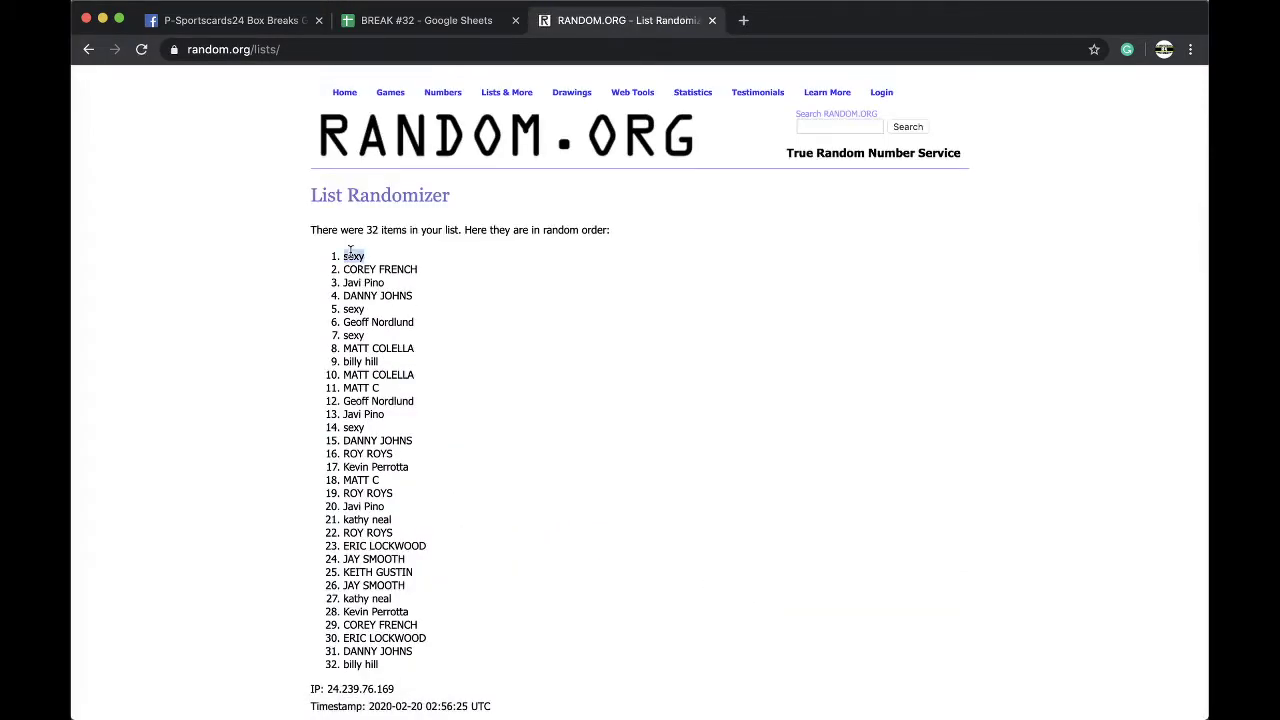
click(440, 18)
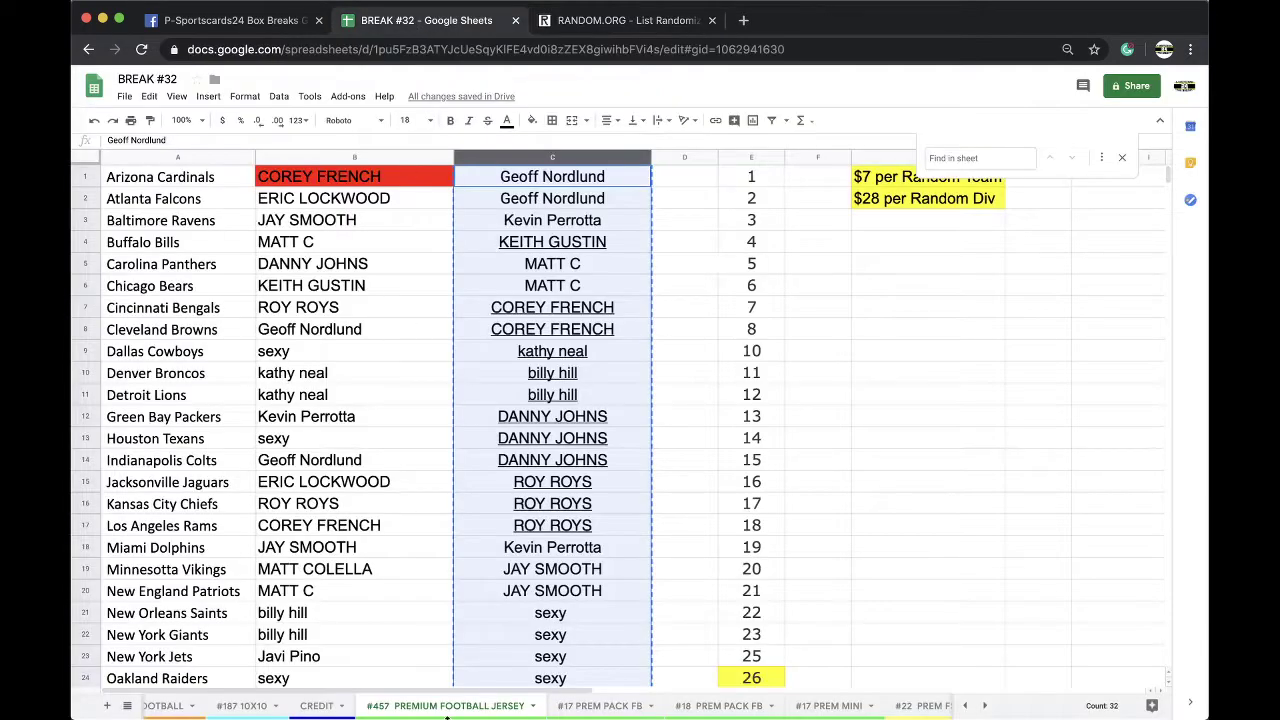
scroll(446, 712, left, 5)
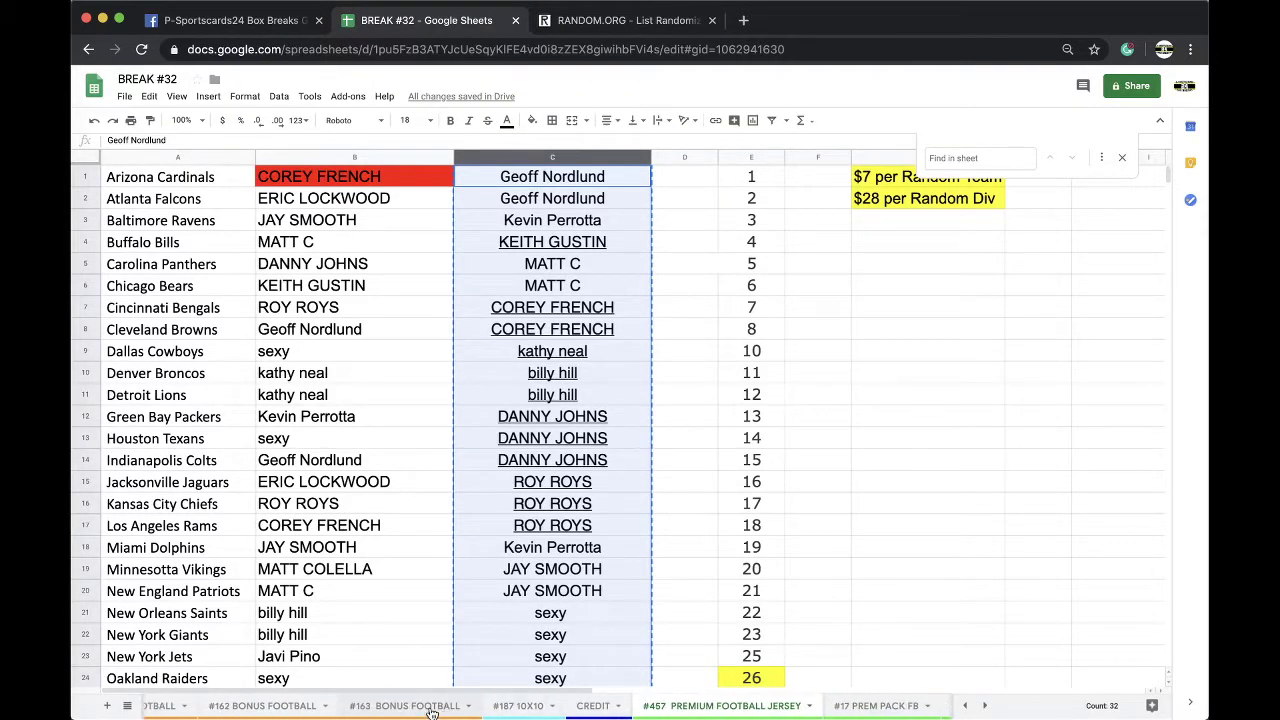
click(432, 712)
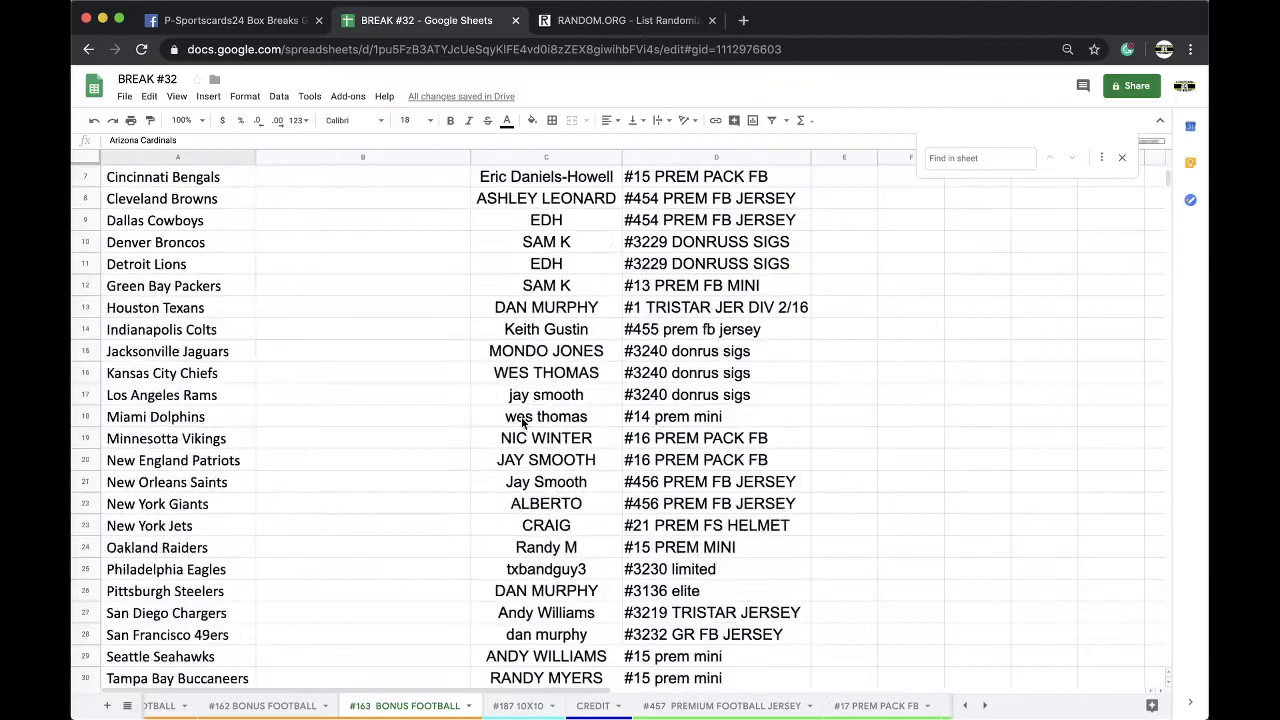
scroll(536, 386, down, 5)
click(507, 259)
key(super+v)
click(643, 292)
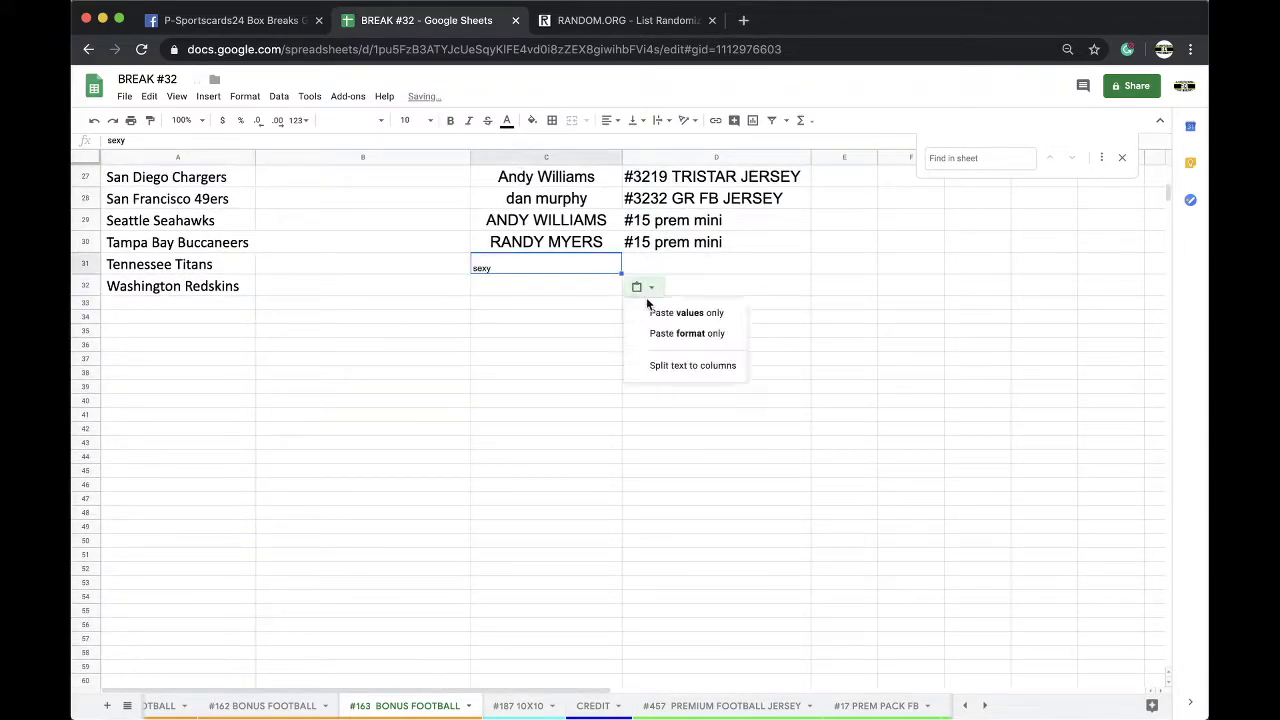
click(683, 309)
- Enter "#457 PREM FB JERSEY" in D31 as the break the bonus spot comes from
click(647, 267)
text(#45)
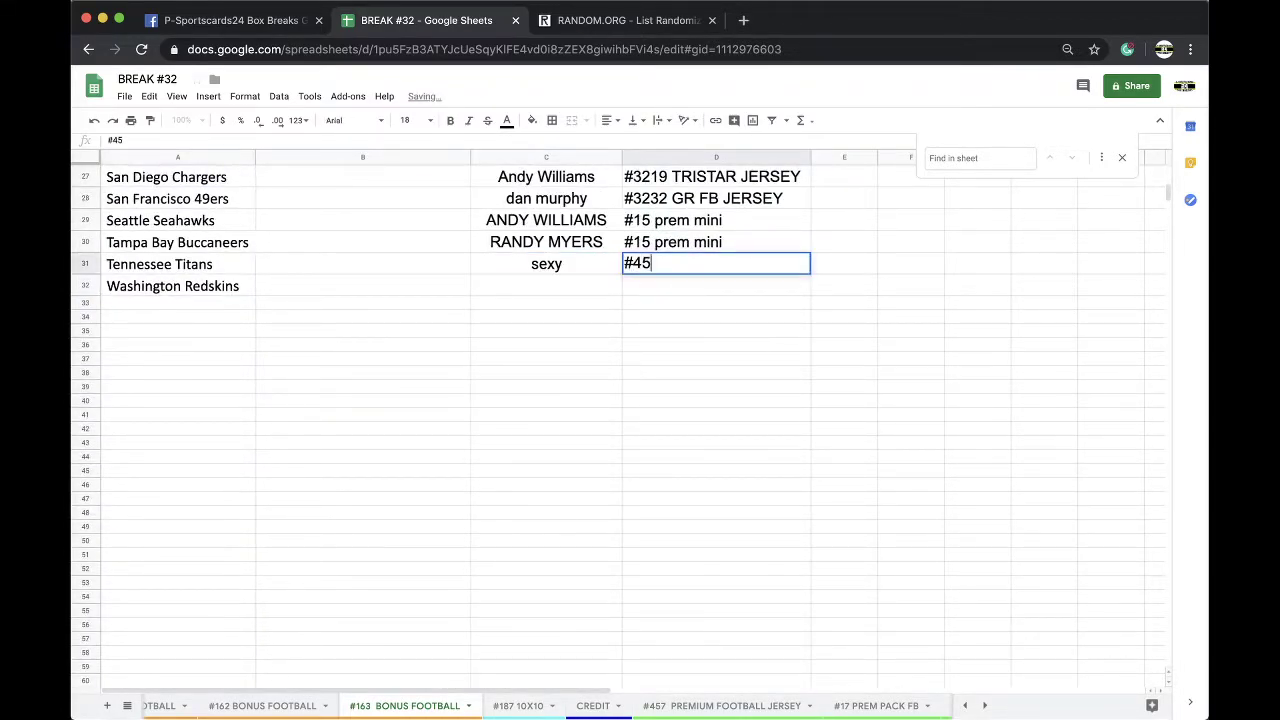
text(7 PREM FB JERSEY)
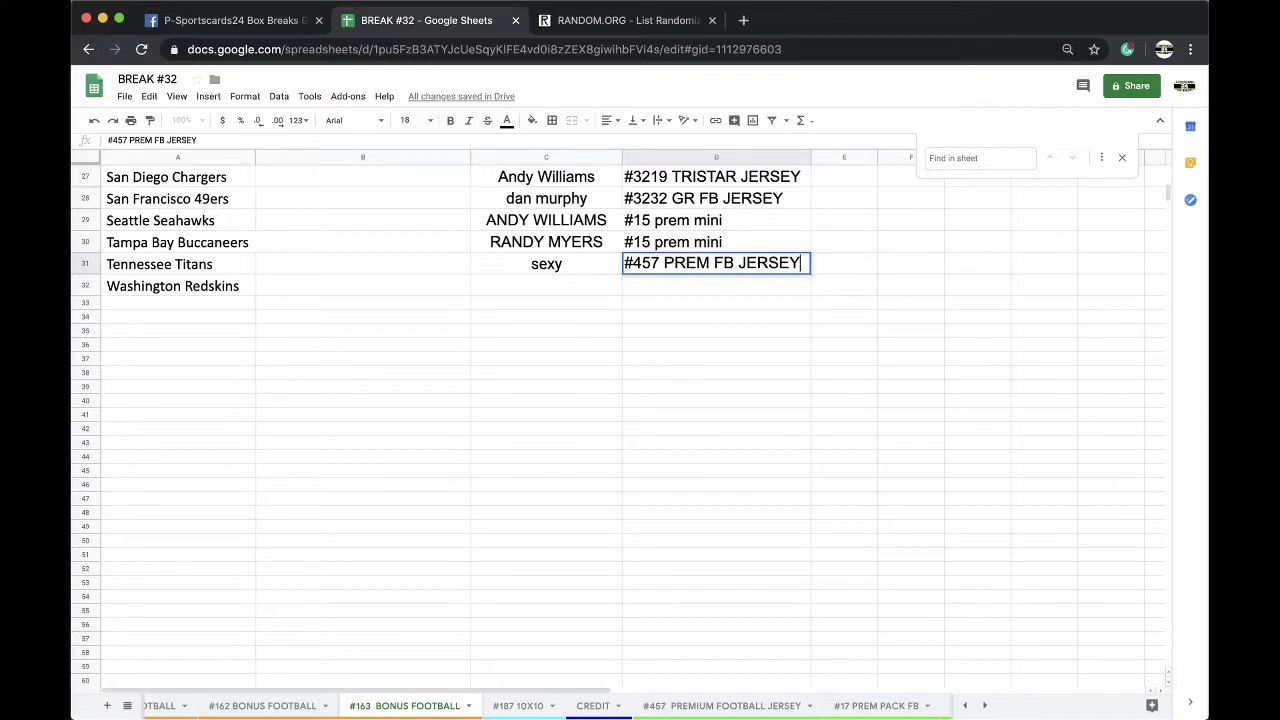
- Move the #457 PREMIUM FOOTBALL JERSEY sheet back in the sheet order, next to the DUES sheet
drag(706, 702, 642, 708)
drag(199, 704, 437, 686)
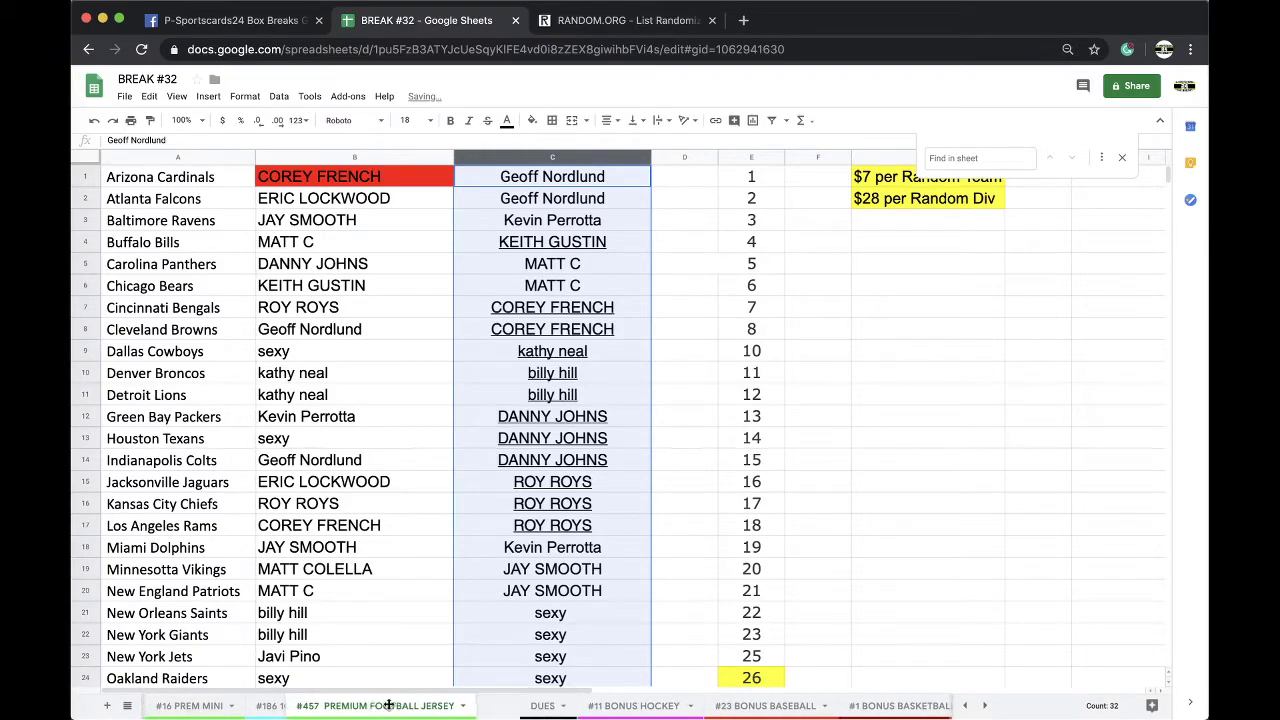
- Open the #17 PREM PACK FB sheet and go to its first row
scroll(423, 706, right, 5)
click(420, 708)
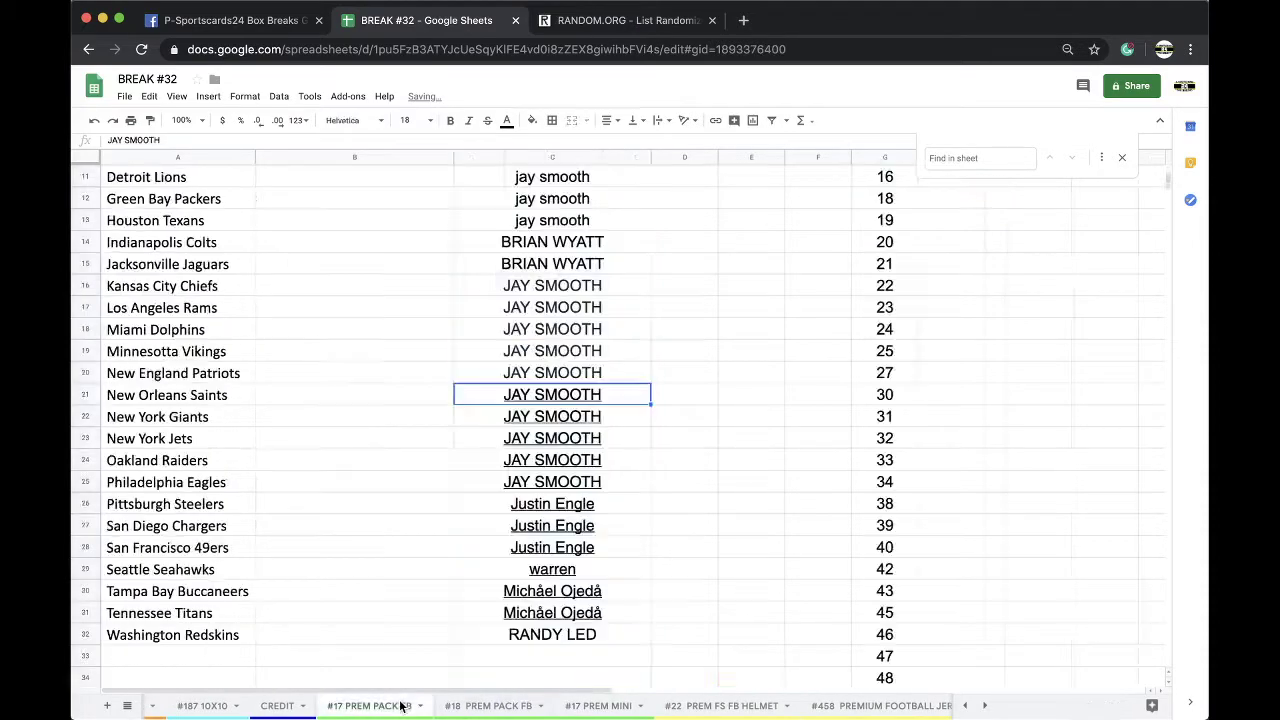
scroll(560, 613, up, 5)
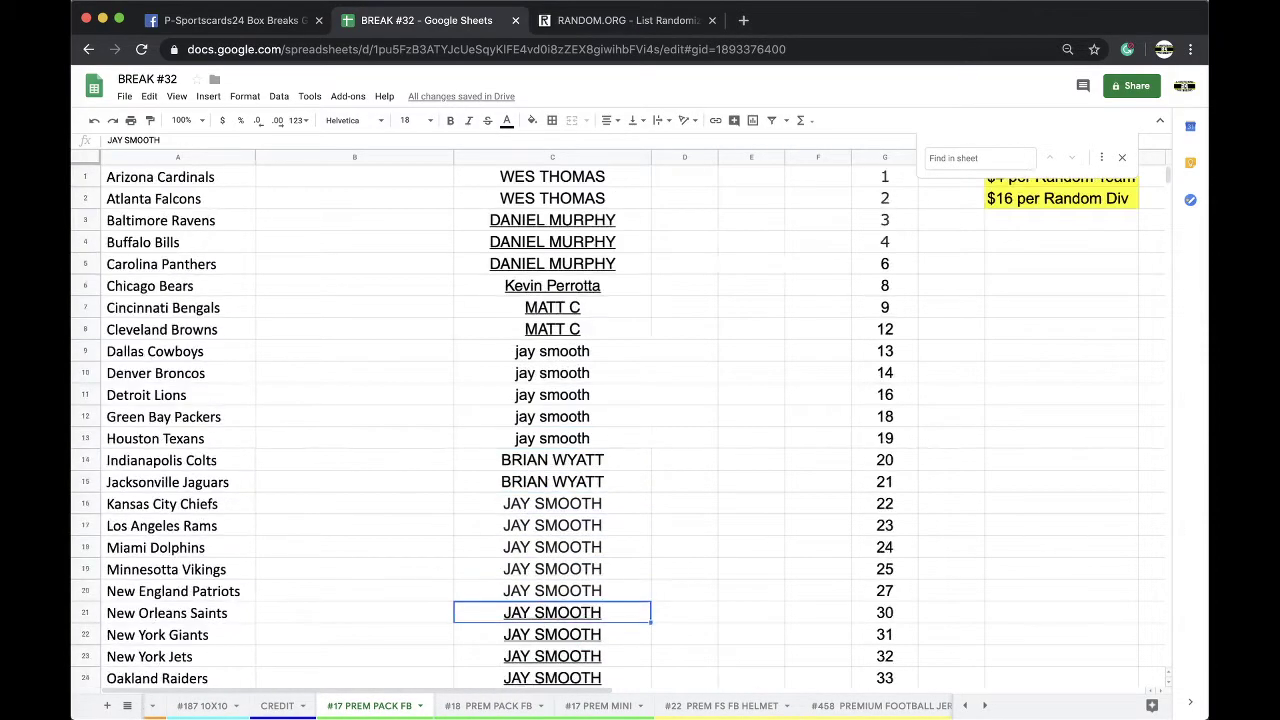